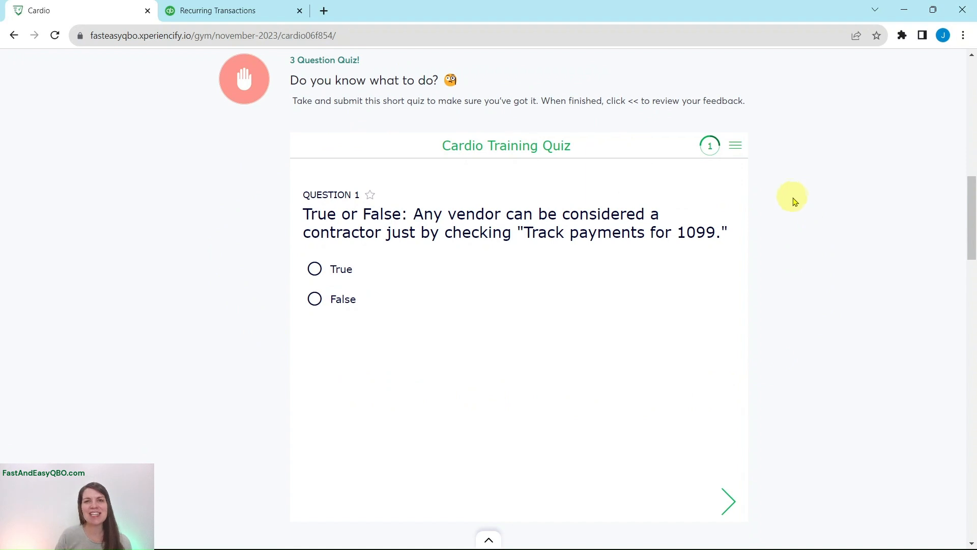
# Open the hands-on practice exercise for paying the contractors from the Cardio training page
pyautogui.scroll(-12, 798, 201)
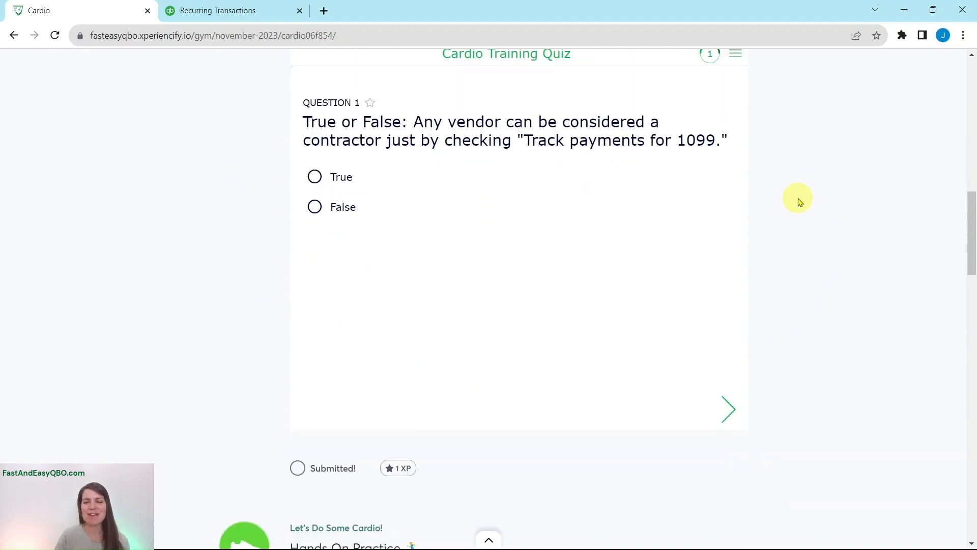
pyautogui.scroll(-8, 799, 201)
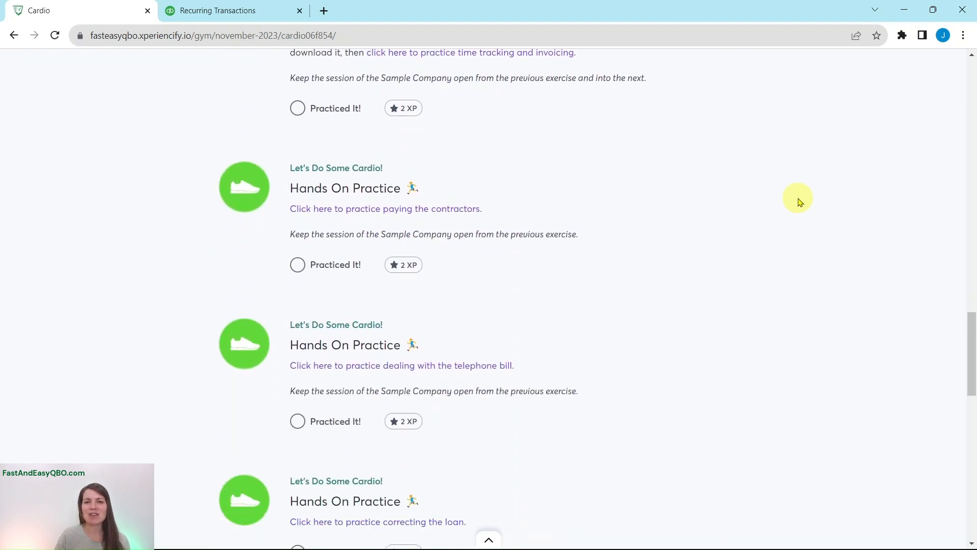
pyautogui.scroll(5, 798, 201)
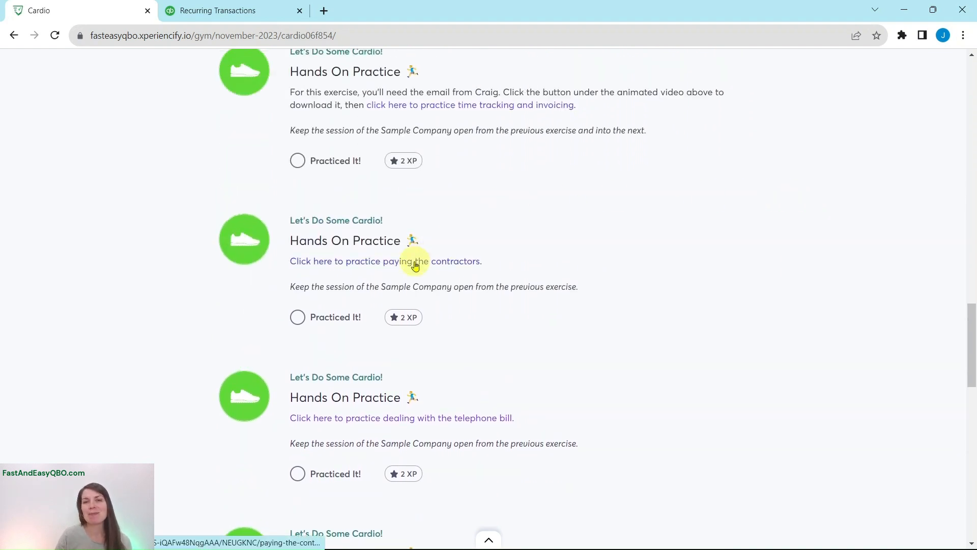
pyautogui.click(415, 265)
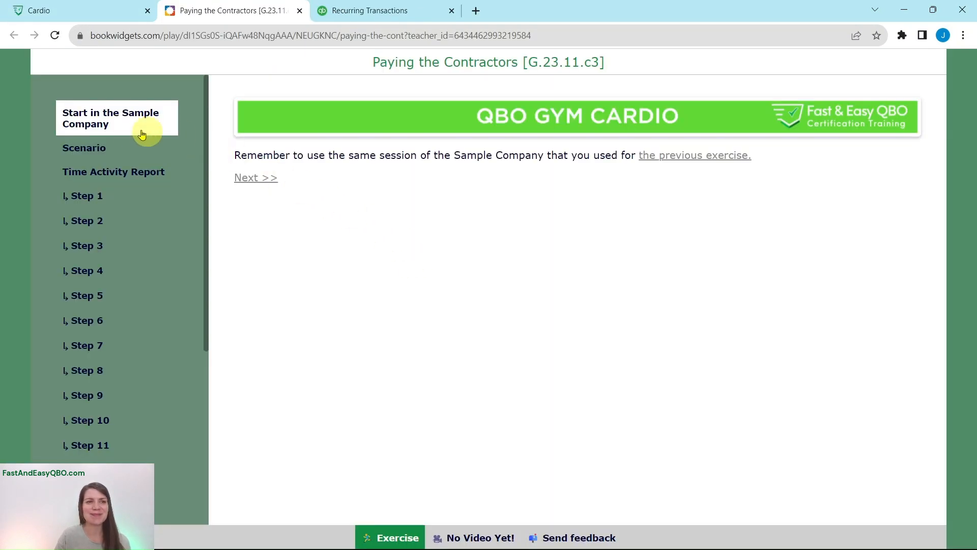
# Read the exercise's Start in the Sample Company, Scenario and Time Activity Report sections
pyautogui.click(73, 114)
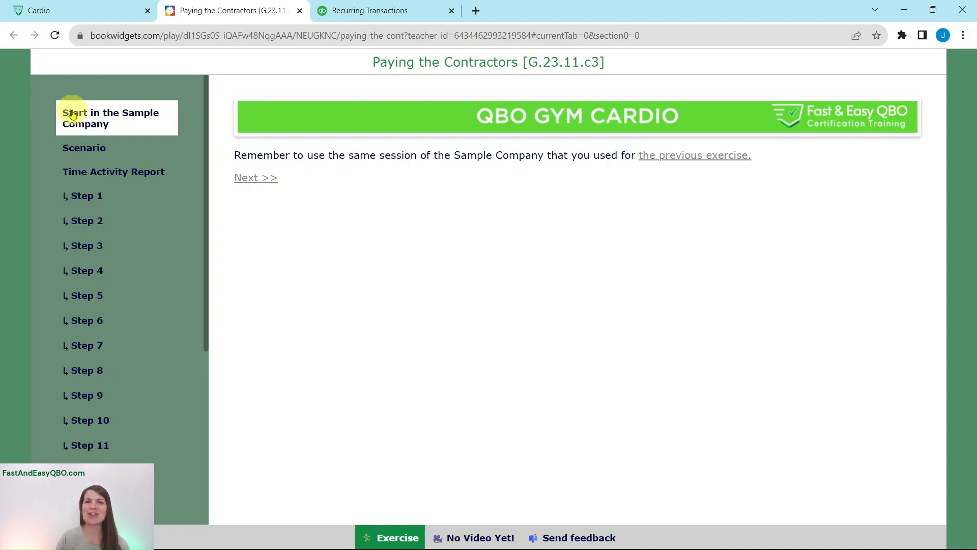
pyautogui.click(74, 149)
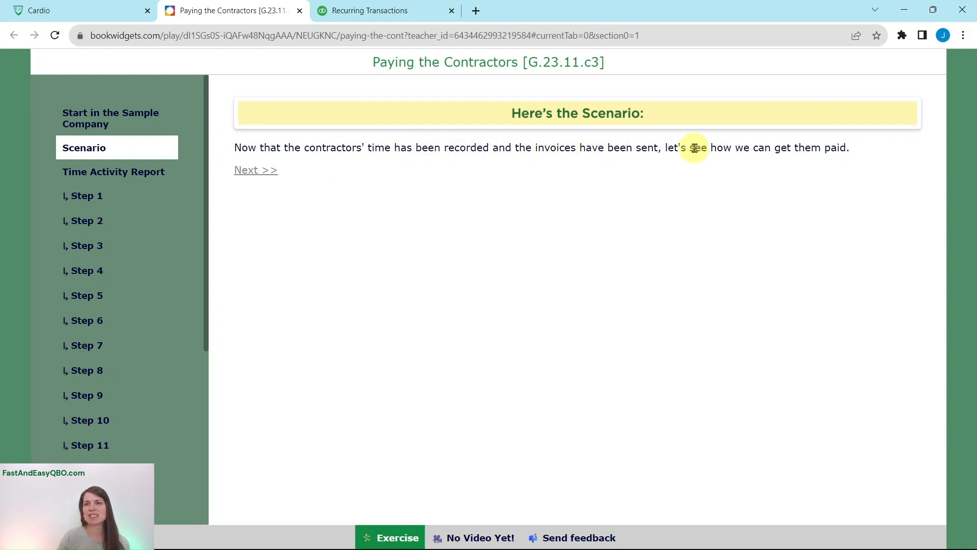
pyautogui.click(72, 171)
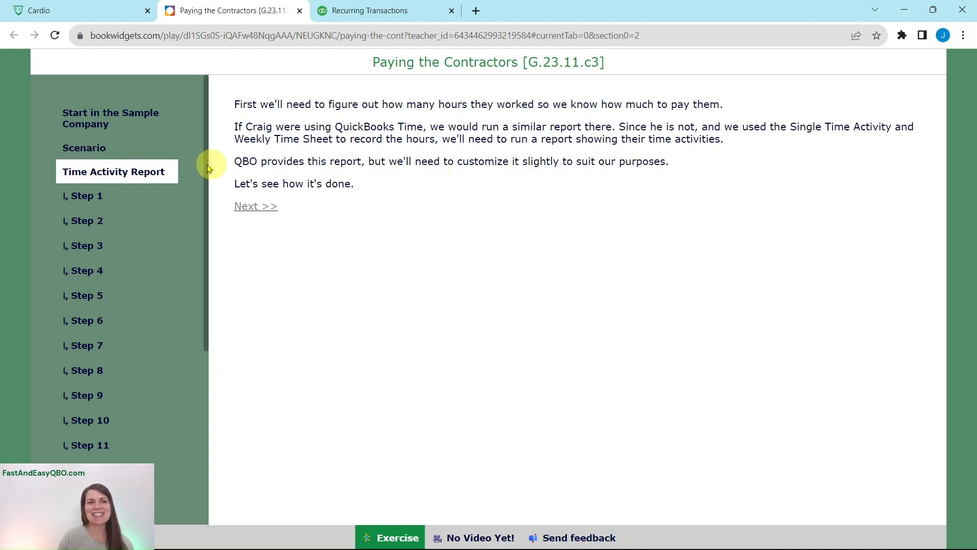
# Read Step 1 of the exercise and open the Reports page in the QuickBooks sample company
pyautogui.click(86, 196)
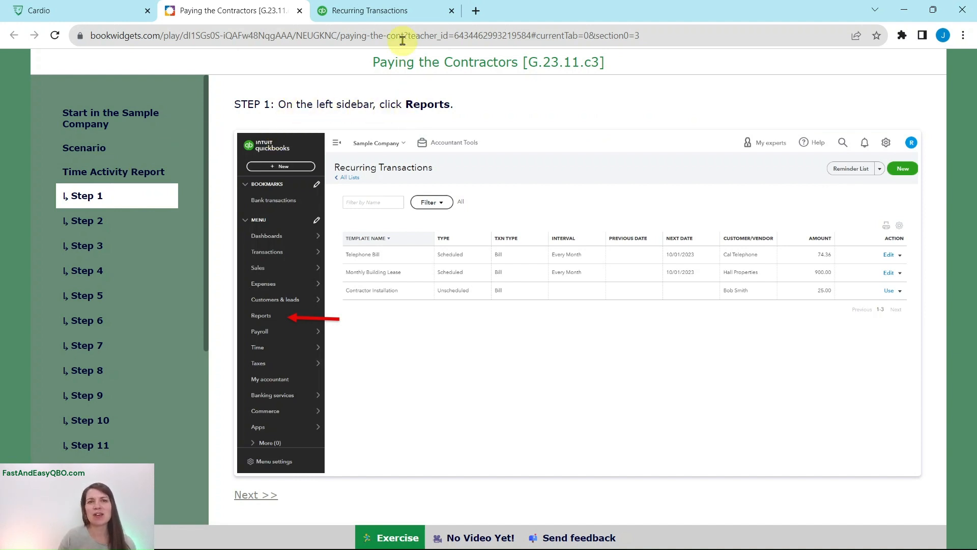
pyautogui.click(401, 13)
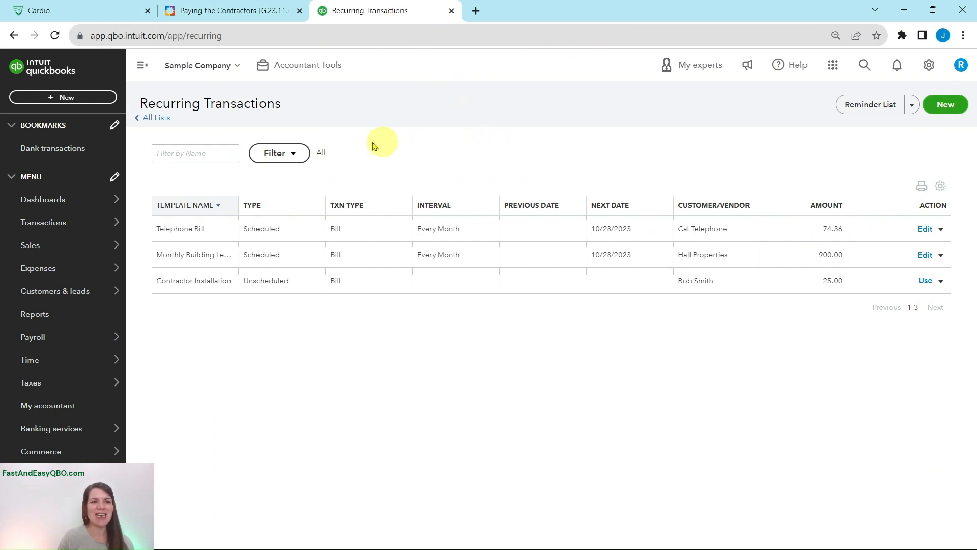
pyautogui.click(32, 317)
# Read exercise Step 2, search the QuickBooks reports for "Time" and open Time Activities by Employee Detail
pyautogui.click(213, 15)
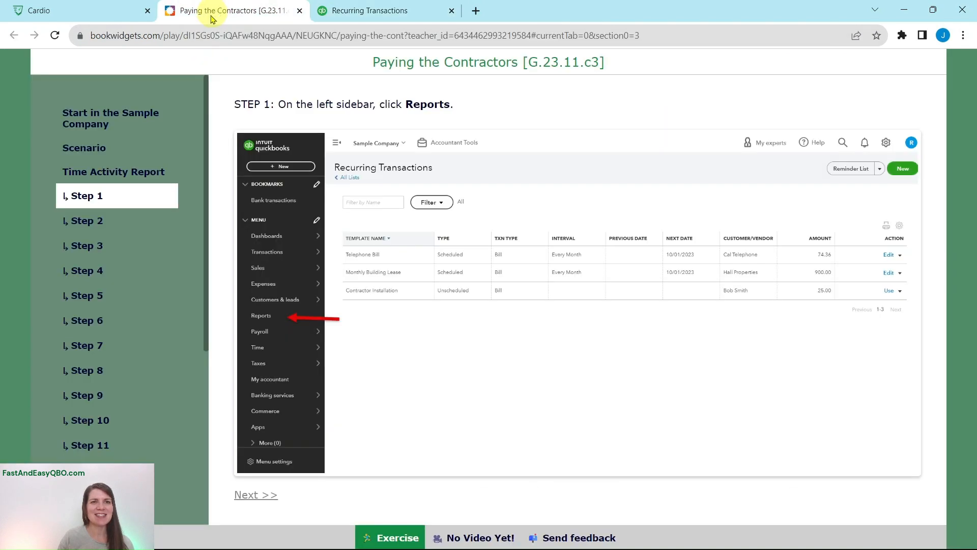
pyautogui.click(83, 219)
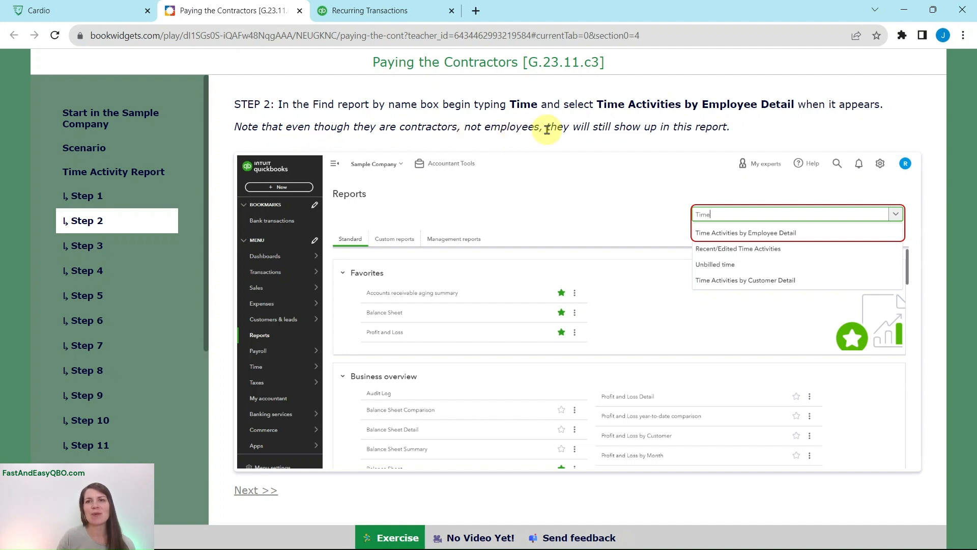
pyautogui.click(393, 20)
pyautogui.click(721, 143)
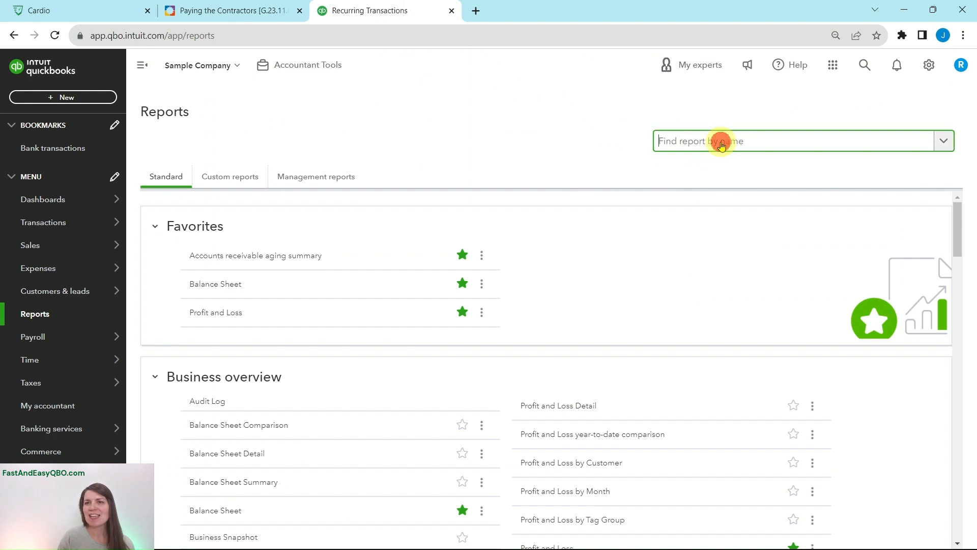
pyautogui.write('Time')
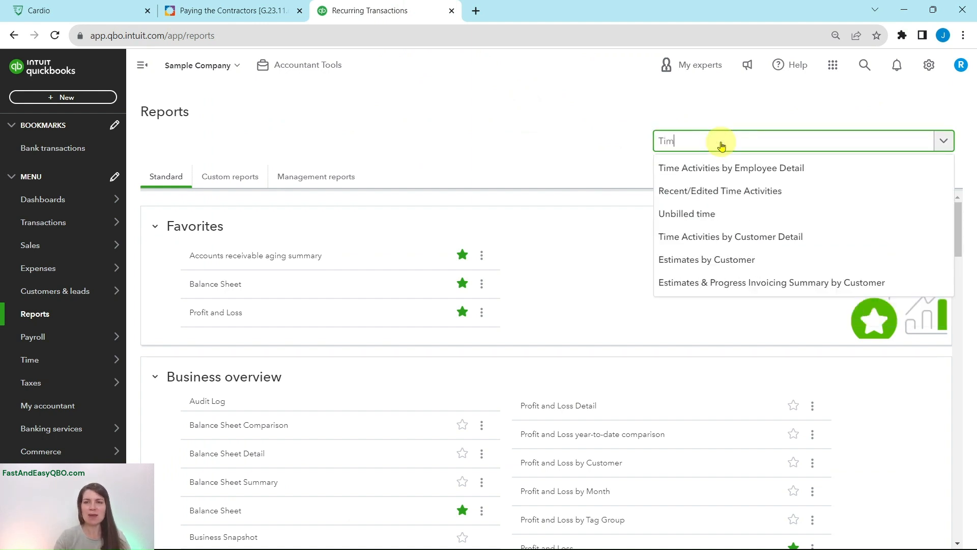
pyautogui.click(727, 173)
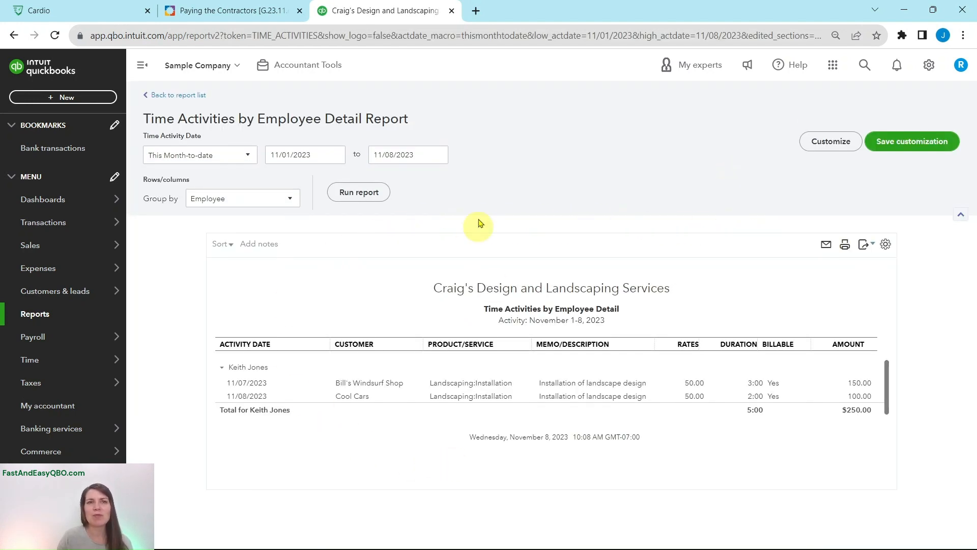
# Read exercise Step 3 and run the QuickBooks time activities report for 10/31/2023 to 11/09/2023
pyautogui.click(272, 23)
pyautogui.click(153, 246)
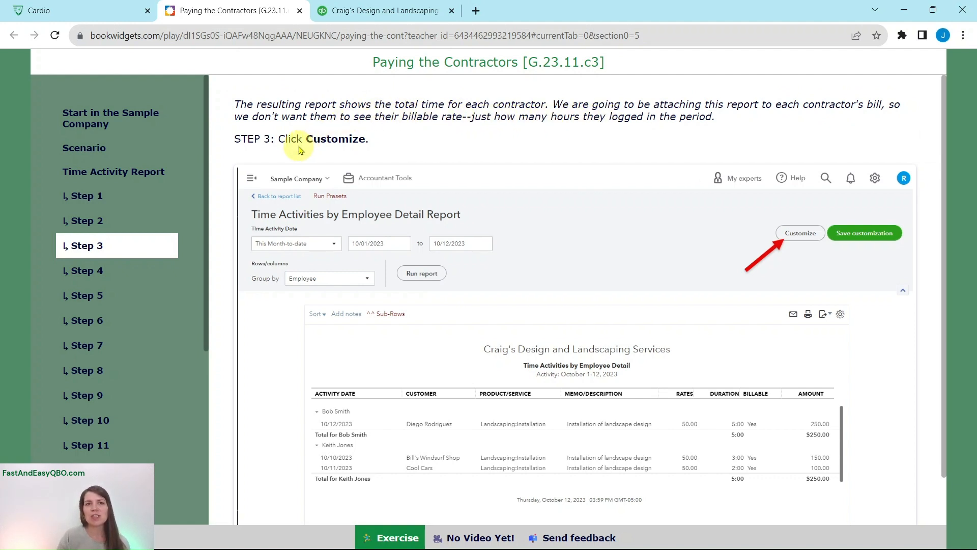
pyautogui.click(357, 12)
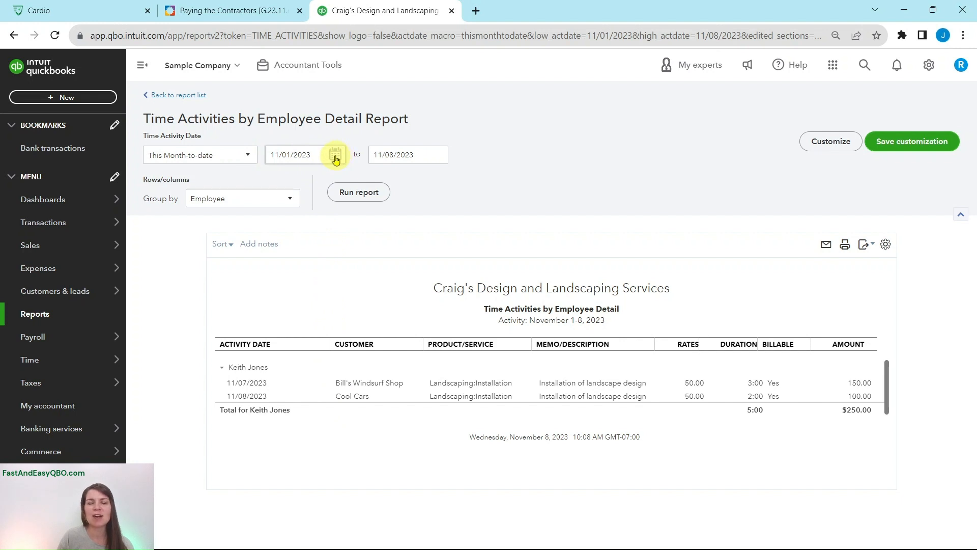
pyautogui.click(336, 159)
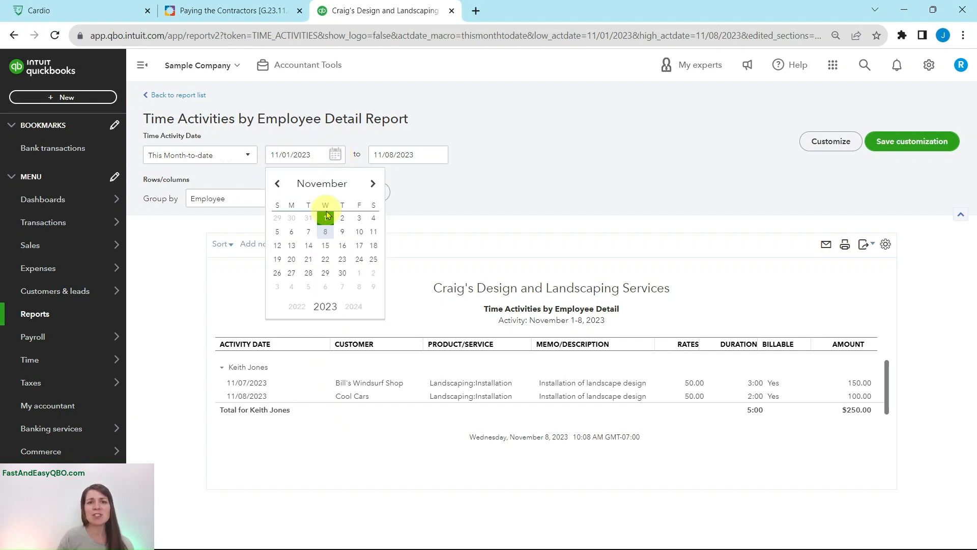
pyautogui.click(309, 222)
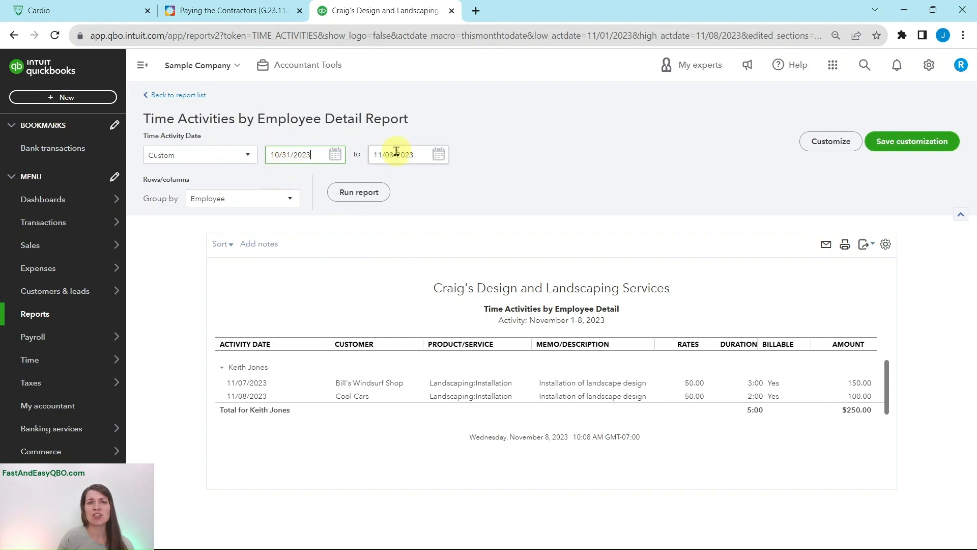
pyautogui.click(438, 155)
pyautogui.click(447, 233)
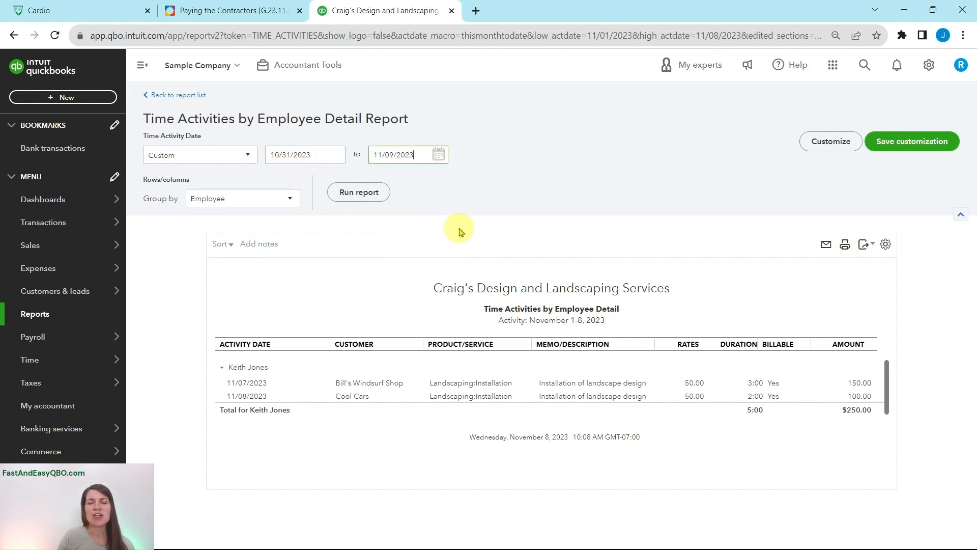
pyautogui.click(359, 196)
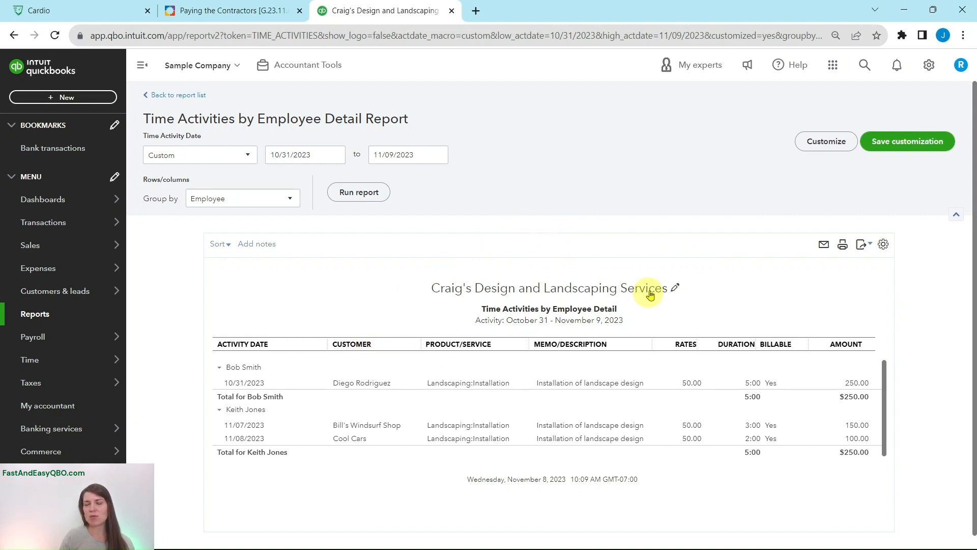
# Open the report's customization settings and, following exercise Step 4, show its list of selectable columns
pyautogui.click(825, 144)
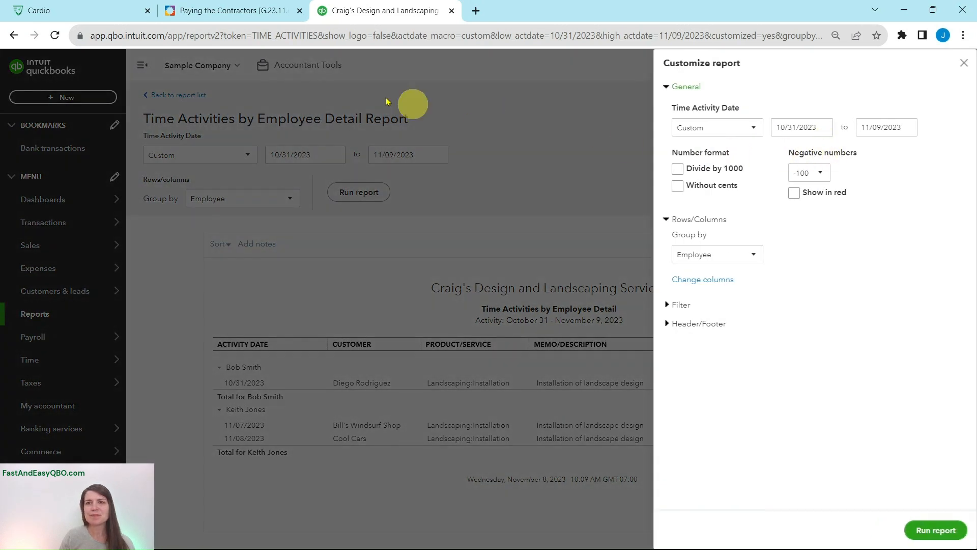
pyautogui.click(220, 9)
pyautogui.click(90, 270)
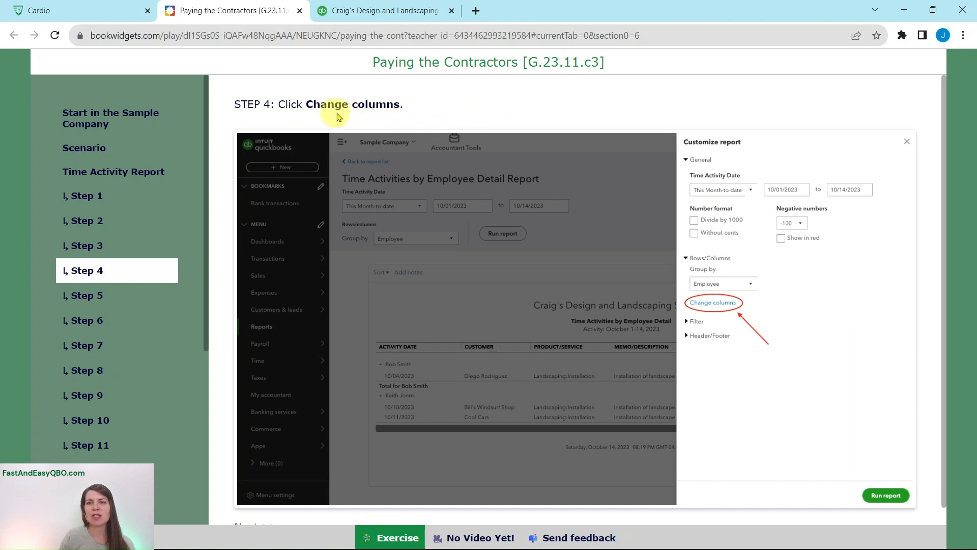
pyautogui.click(425, 11)
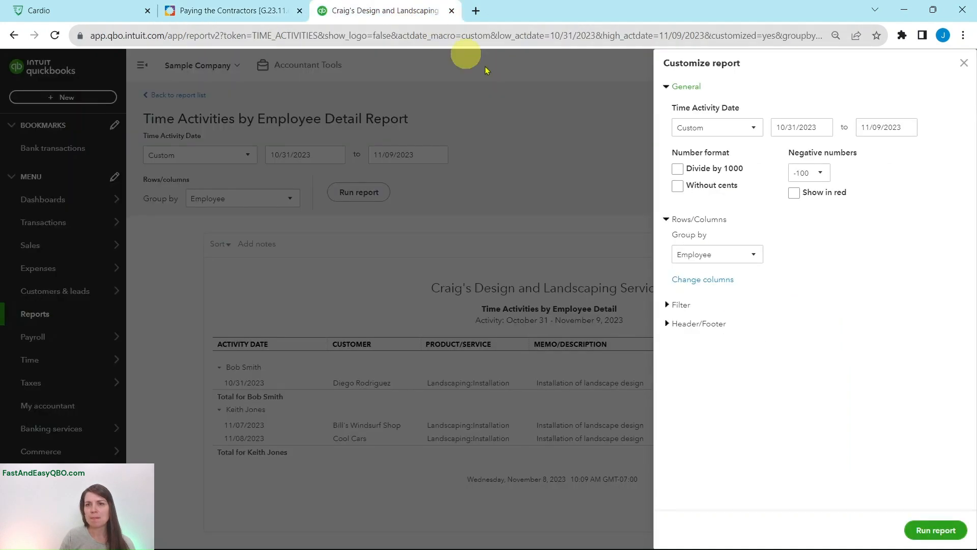
pyautogui.click(701, 279)
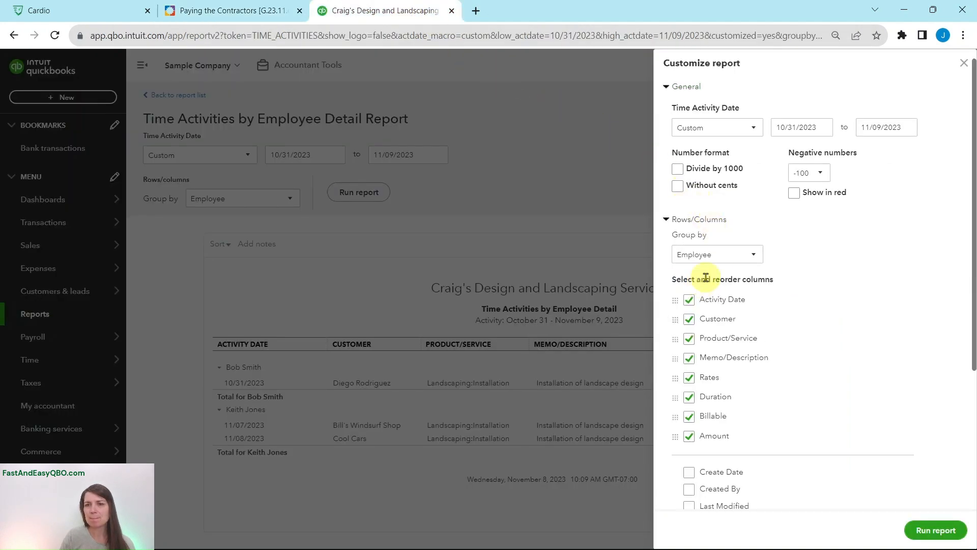
# Following exercise Step 5, remove the Rates, Billable and Amount columns and rerun the QuickBooks report
pyautogui.click(221, 11)
pyautogui.click(90, 295)
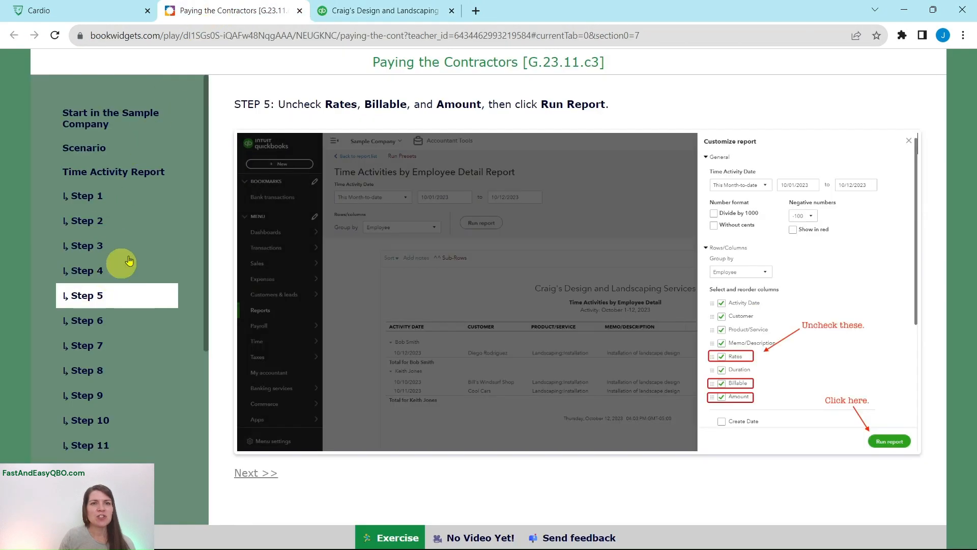
pyautogui.scroll(-3, 129, 261)
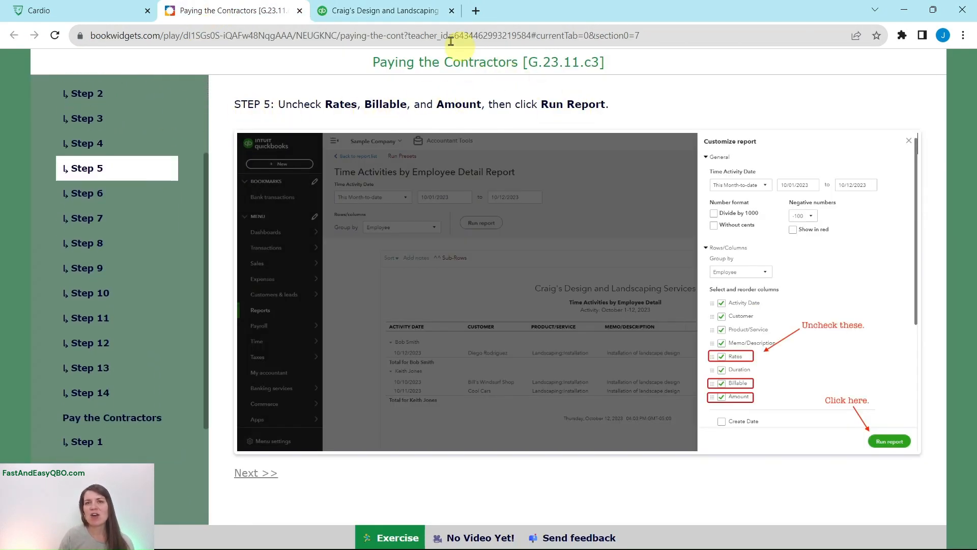
pyautogui.click(395, 10)
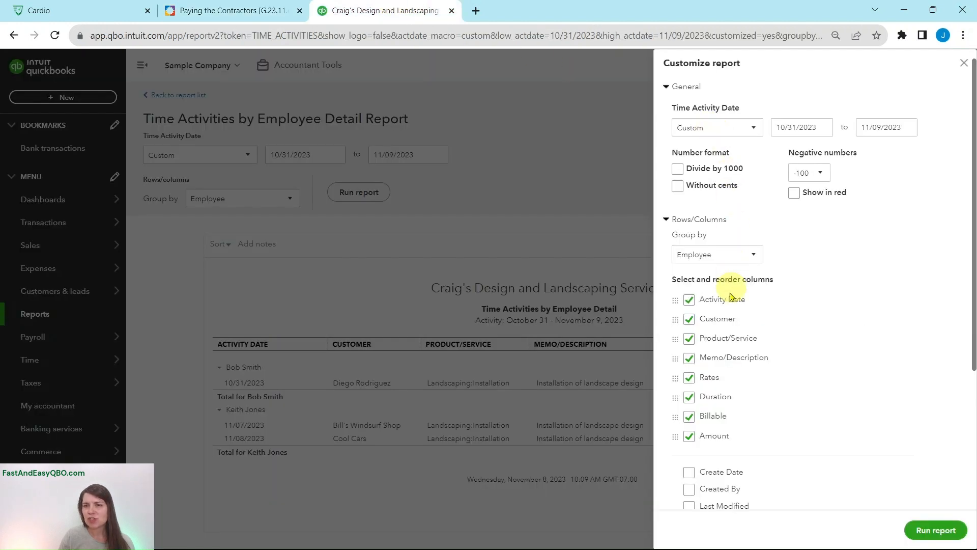
pyautogui.click(690, 377)
pyautogui.click(690, 397)
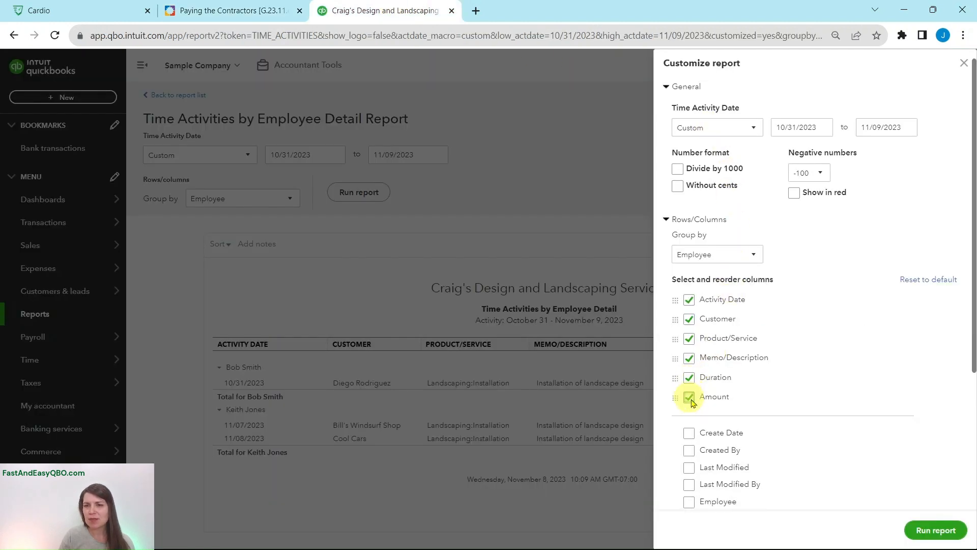
pyautogui.click(690, 397)
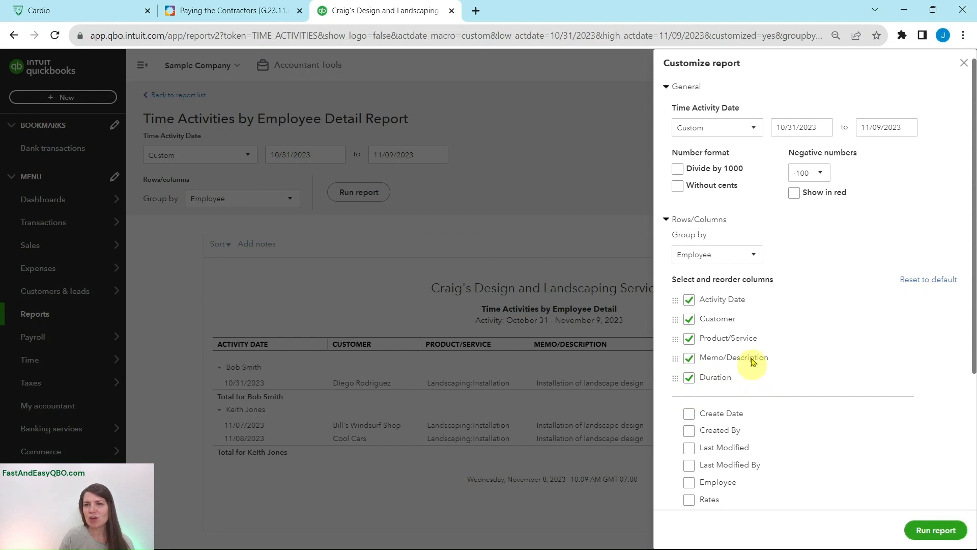
pyautogui.click(931, 532)
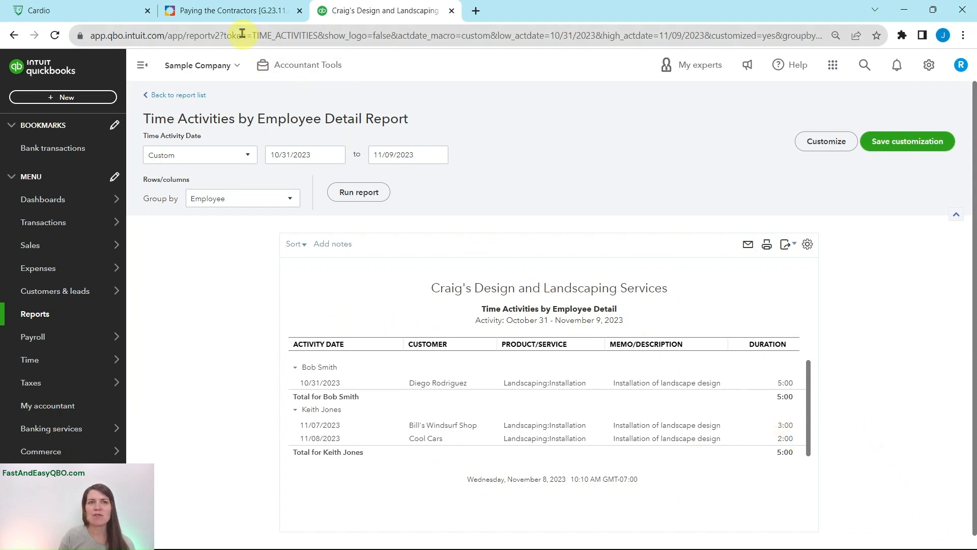
# Read exercise Step 6, review the contractors' entries in the QuickBooks report and reopen its customization settings
pyautogui.click(231, 10)
pyautogui.click(88, 192)
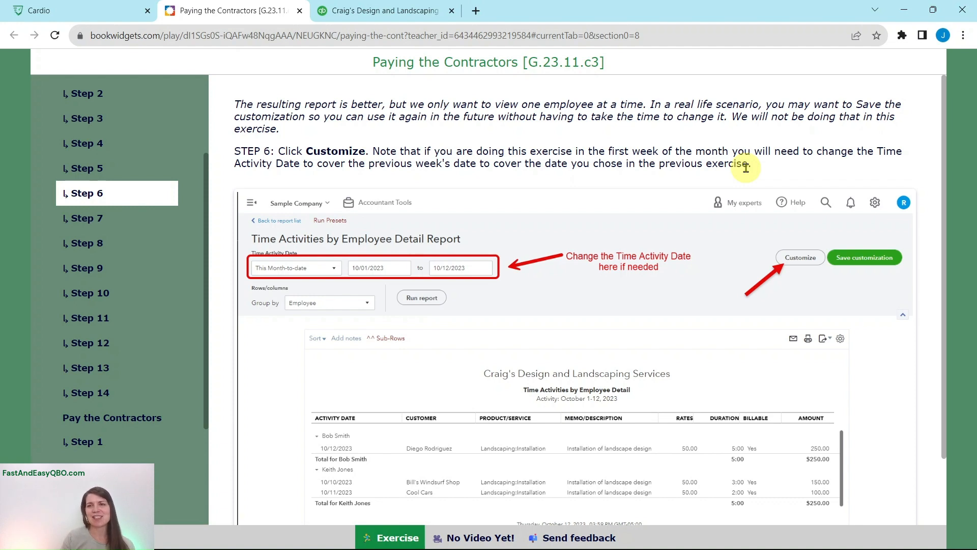
pyautogui.click(443, 8)
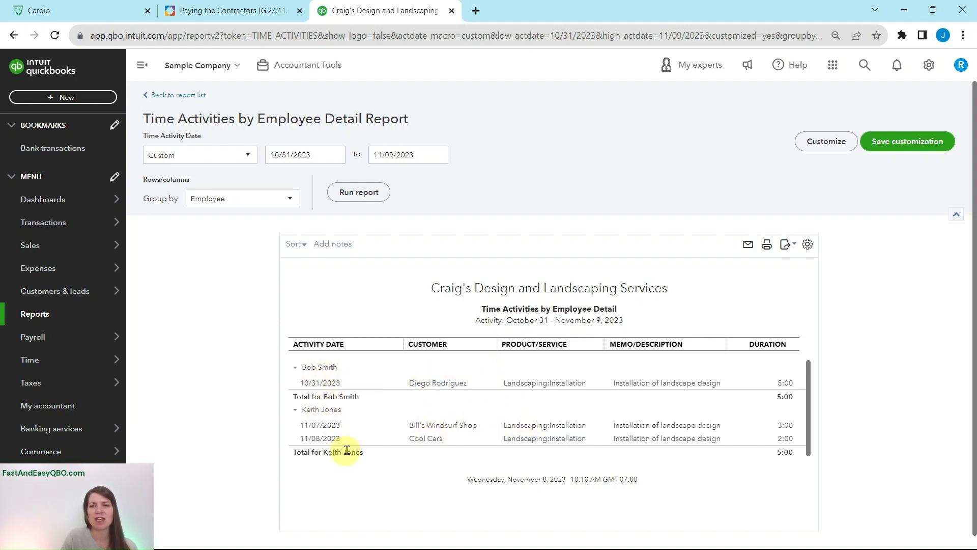
pyautogui.click(227, 20)
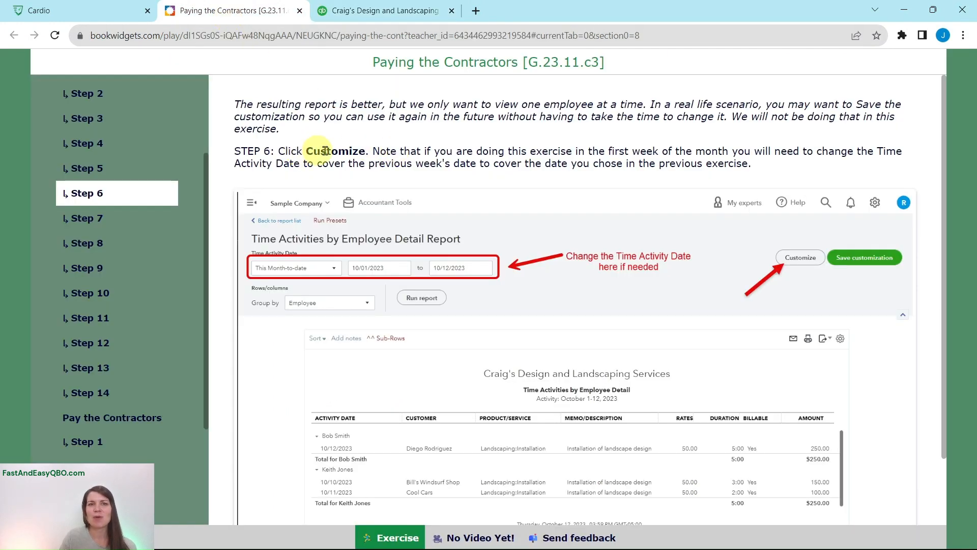
pyautogui.click(362, 16)
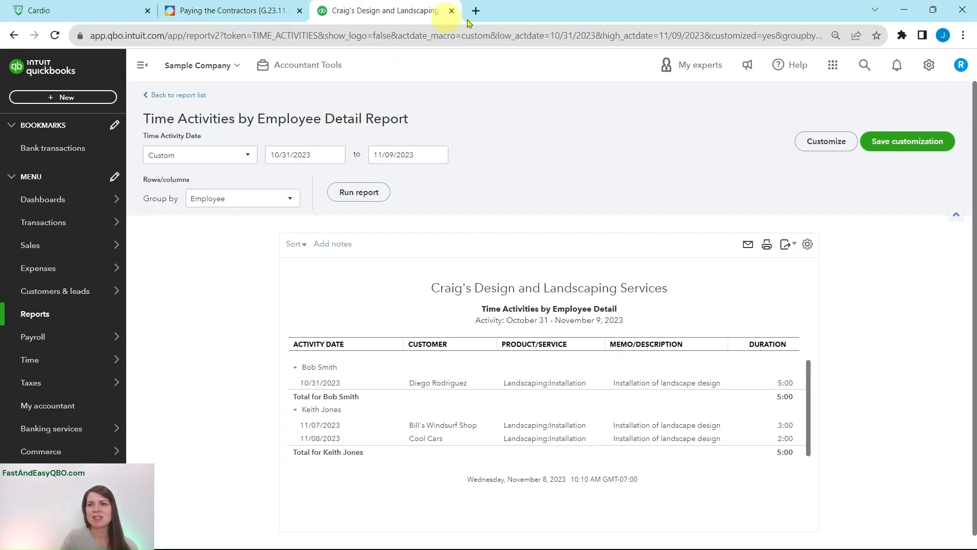
pyautogui.click(823, 144)
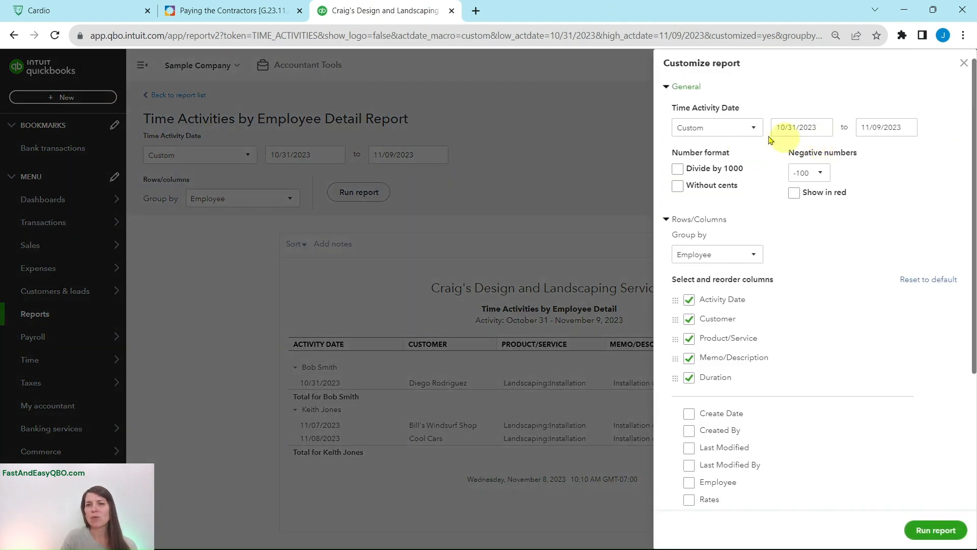
# Following exercise Steps 7 and 8, collapse the Rows/Columns options and expand the Filter options in the QuickBooks report's customization settings
pyautogui.click(262, 11)
pyautogui.click(97, 224)
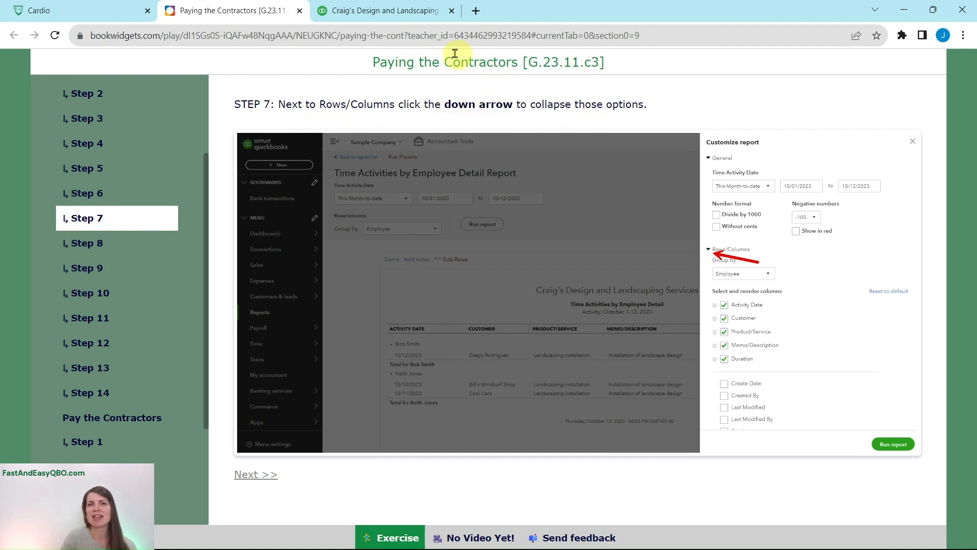
pyautogui.click(433, 12)
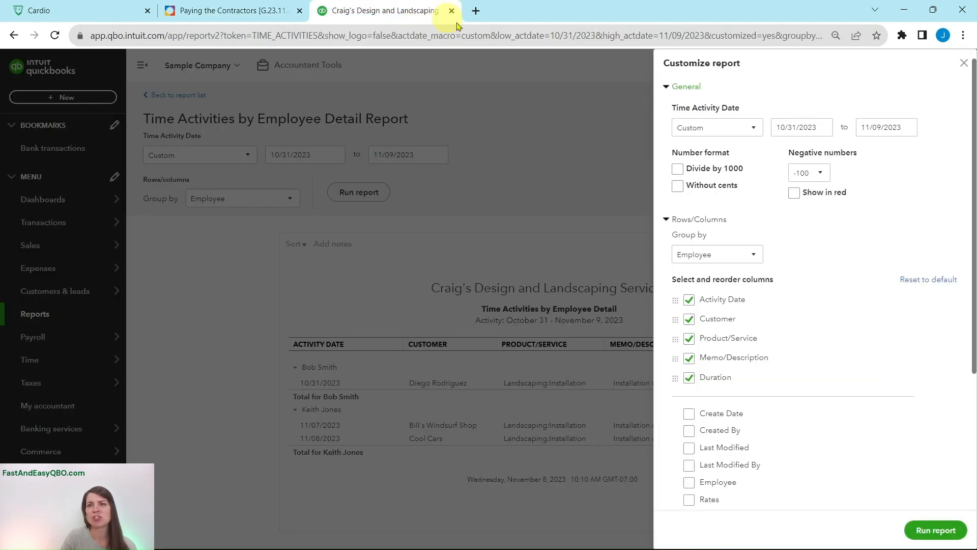
pyautogui.click(667, 220)
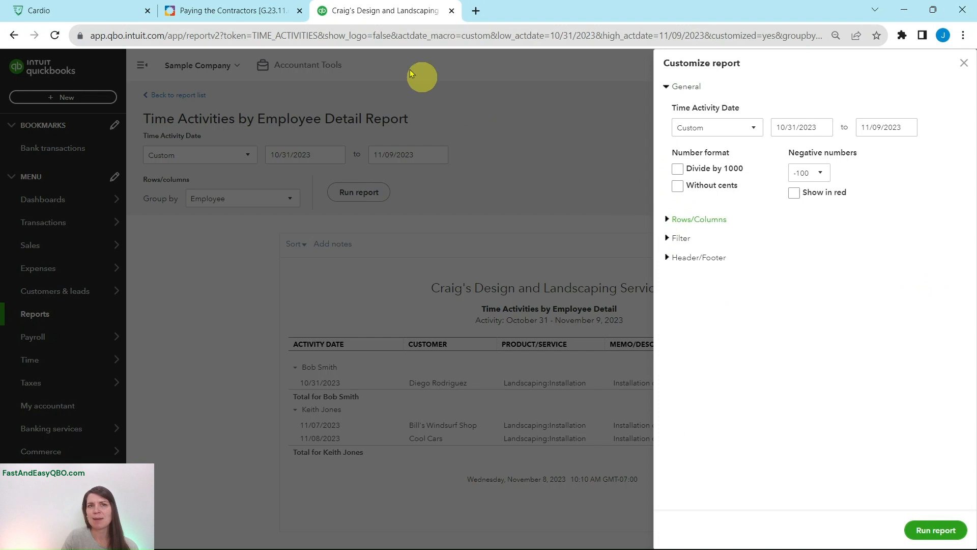
pyautogui.click(244, 12)
pyautogui.click(87, 243)
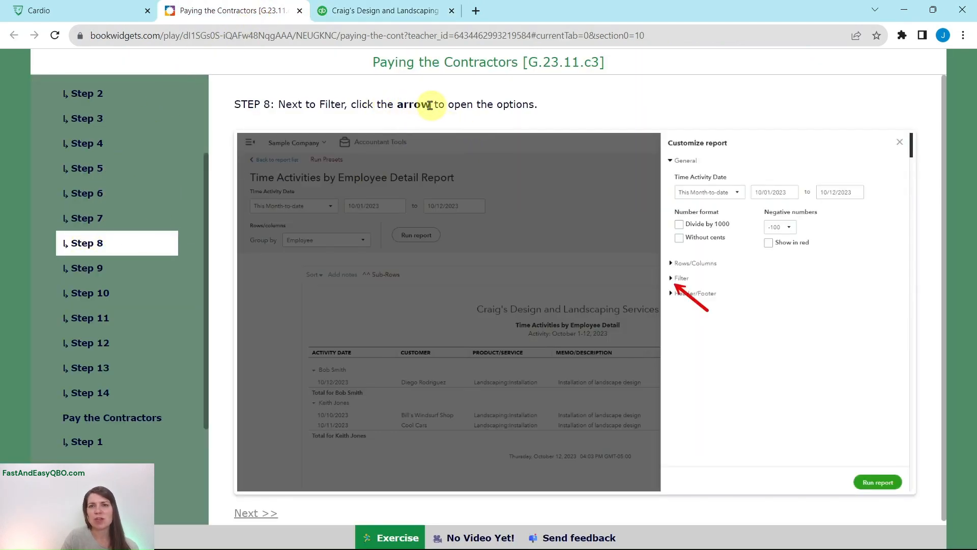
pyautogui.click(395, 18)
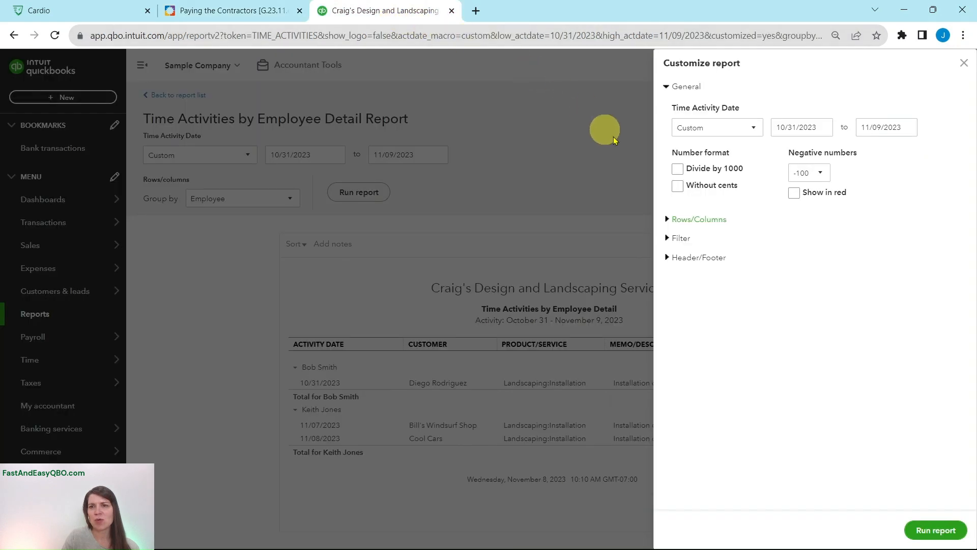
pyautogui.click(668, 240)
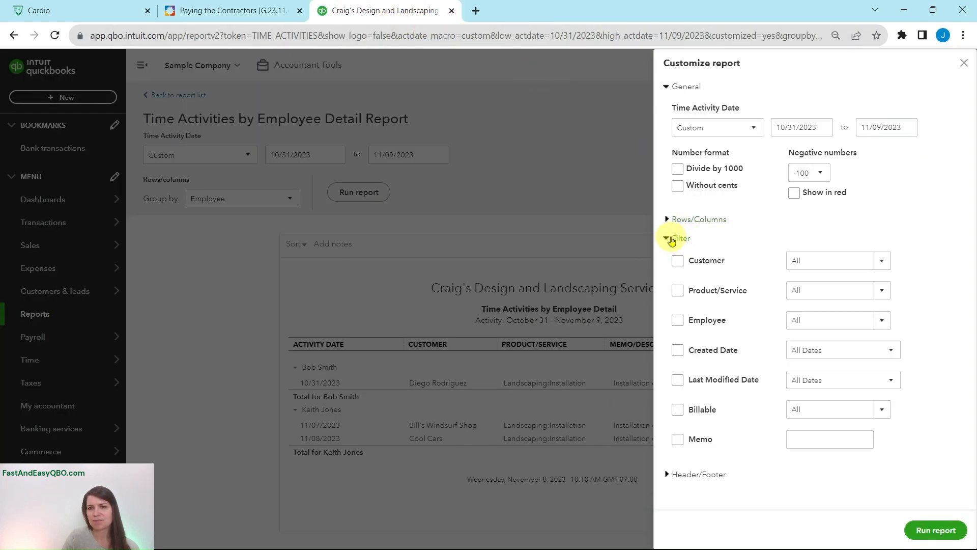
# Read exercise Step 9 and enable the Employee filter in the QuickBooks report's customization settings
pyautogui.click(240, 10)
pyautogui.click(122, 268)
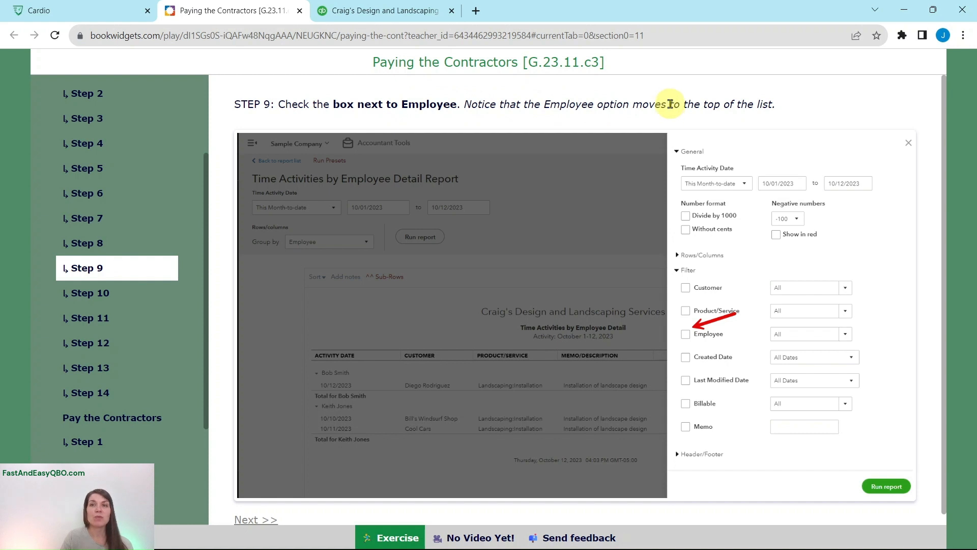
pyautogui.click(414, 11)
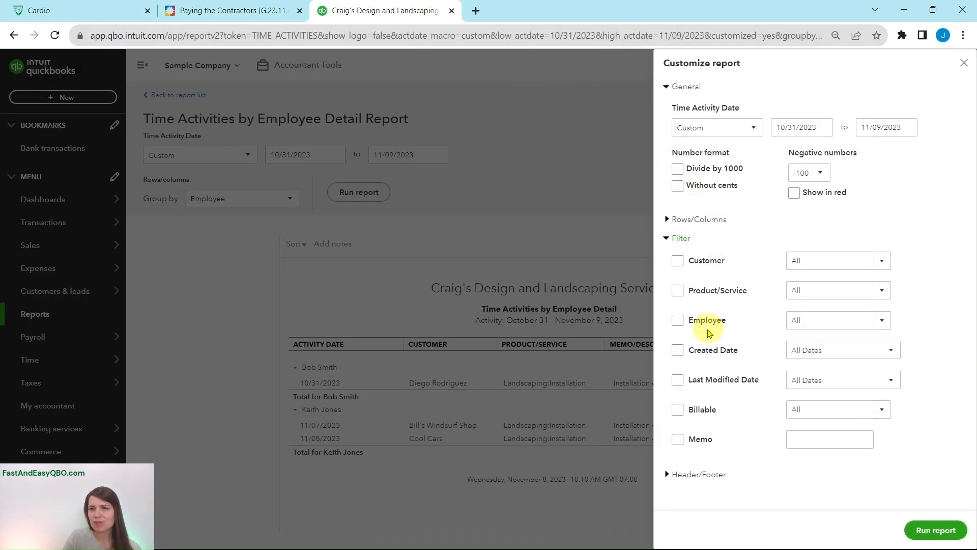
pyautogui.click(679, 322)
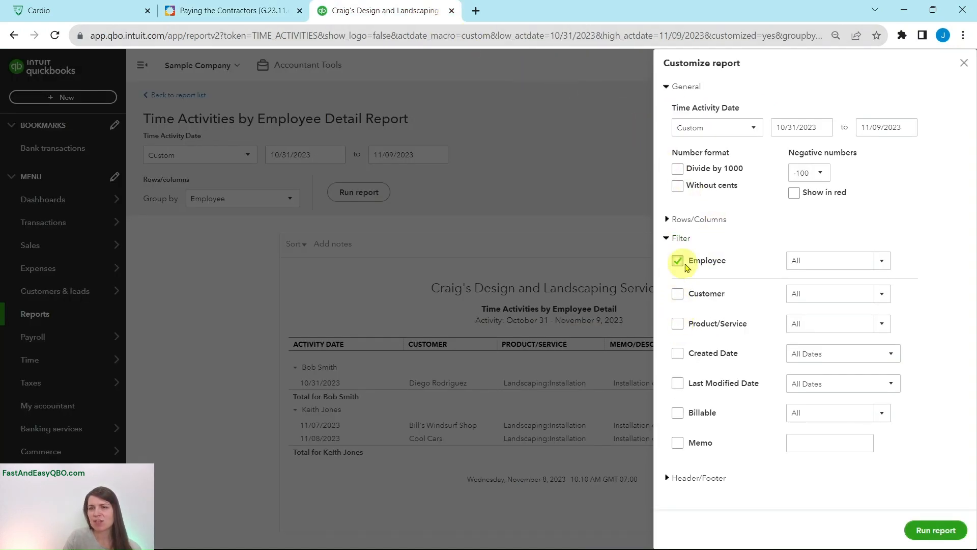
# Following exercise Step 10, filter the QuickBooks report's Employee field to the first contractor's vendor entry and run the report
pyautogui.click(243, 12)
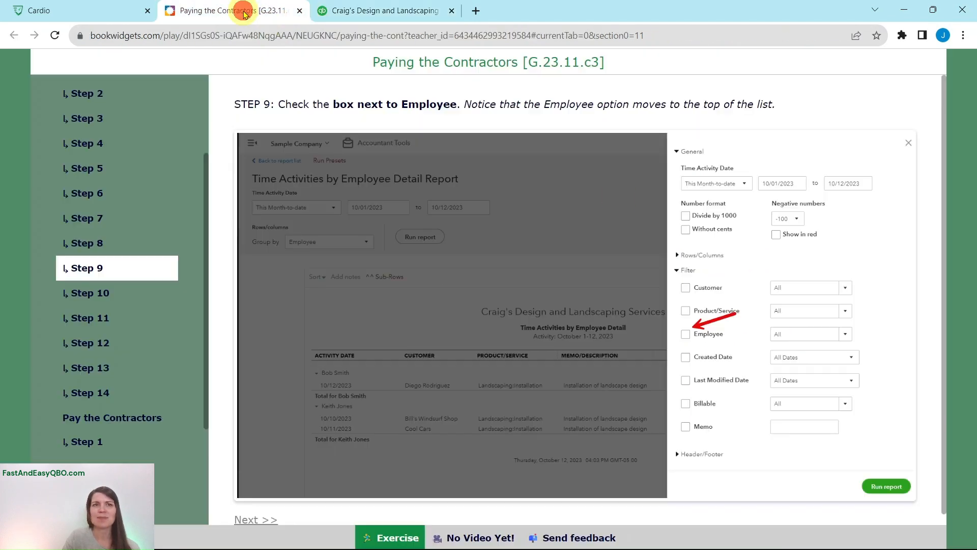
pyautogui.click(122, 292)
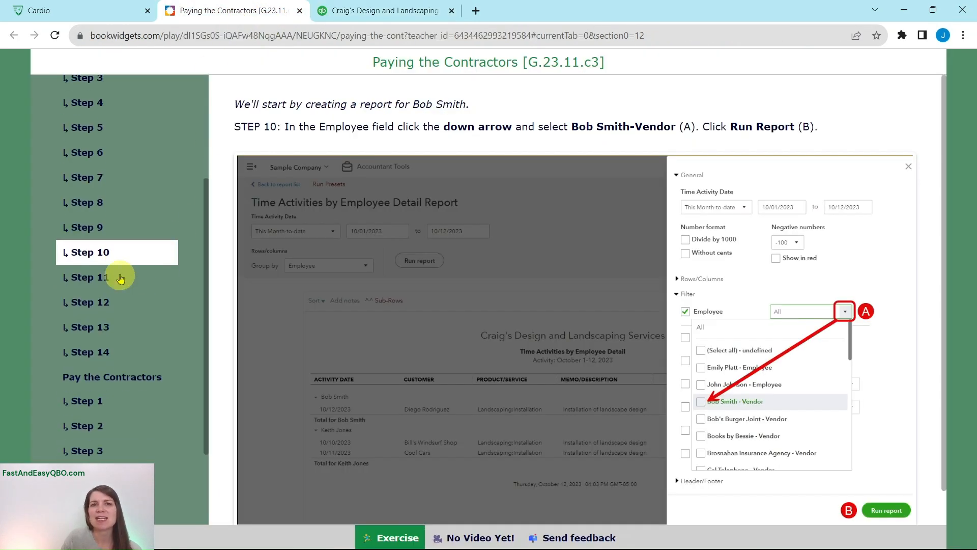
pyautogui.scroll(-2, 121, 278)
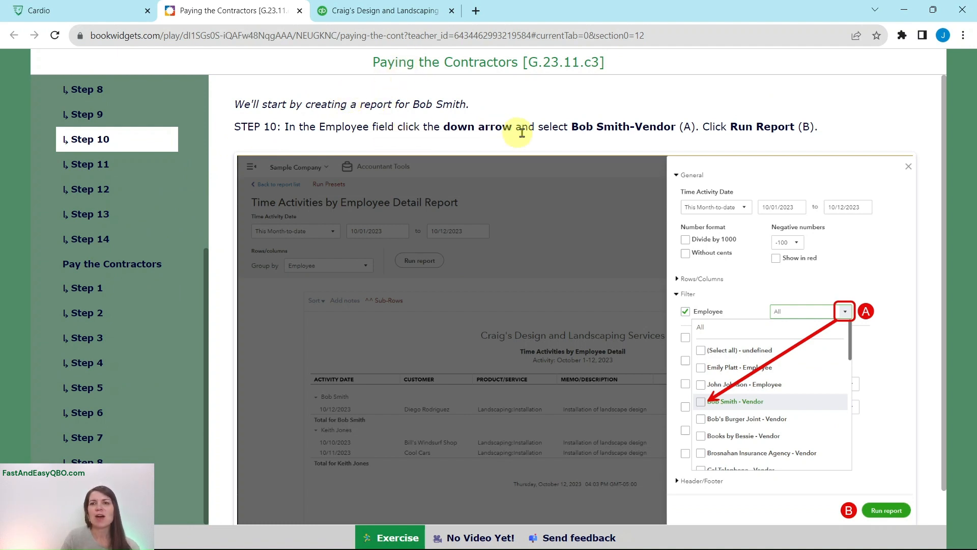
pyautogui.click(404, 18)
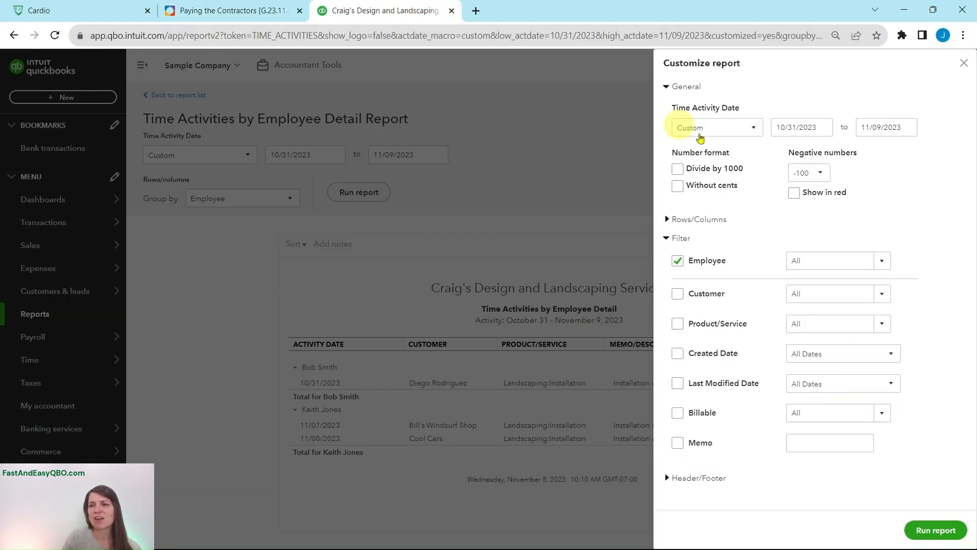
pyautogui.click(884, 262)
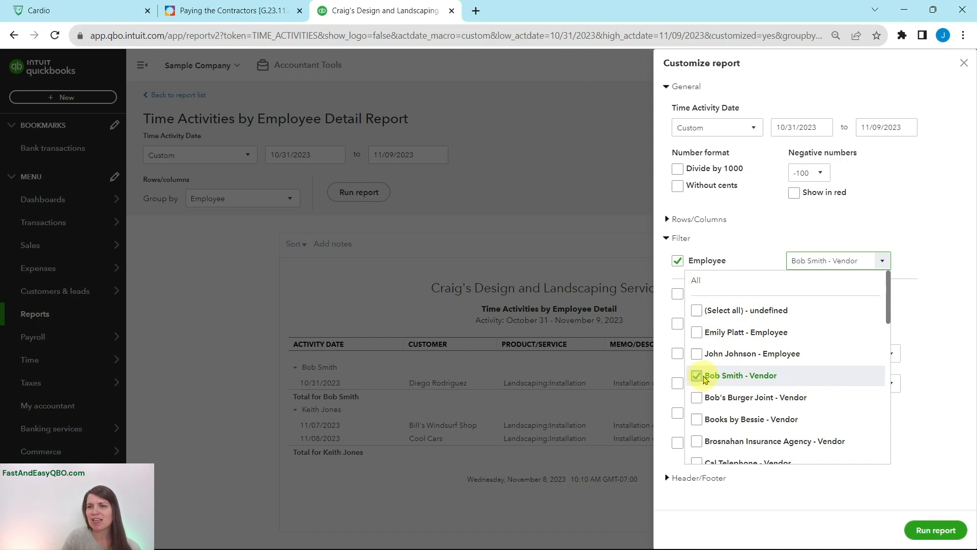
pyautogui.click(935, 530)
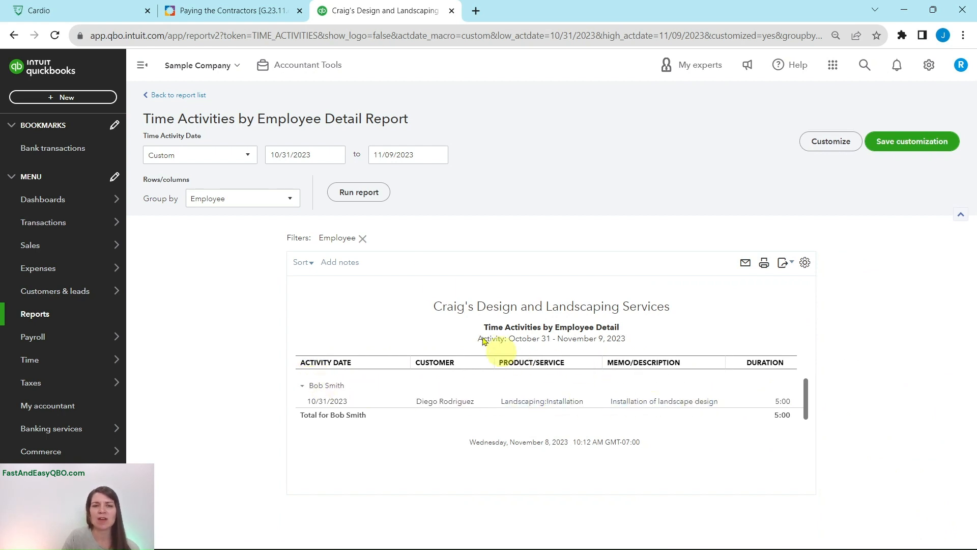
# Following exercise Step 11, export the first contractor's QuickBooks report to PDF, save the file and close the PDF preview
pyautogui.click(256, 15)
pyautogui.click(96, 163)
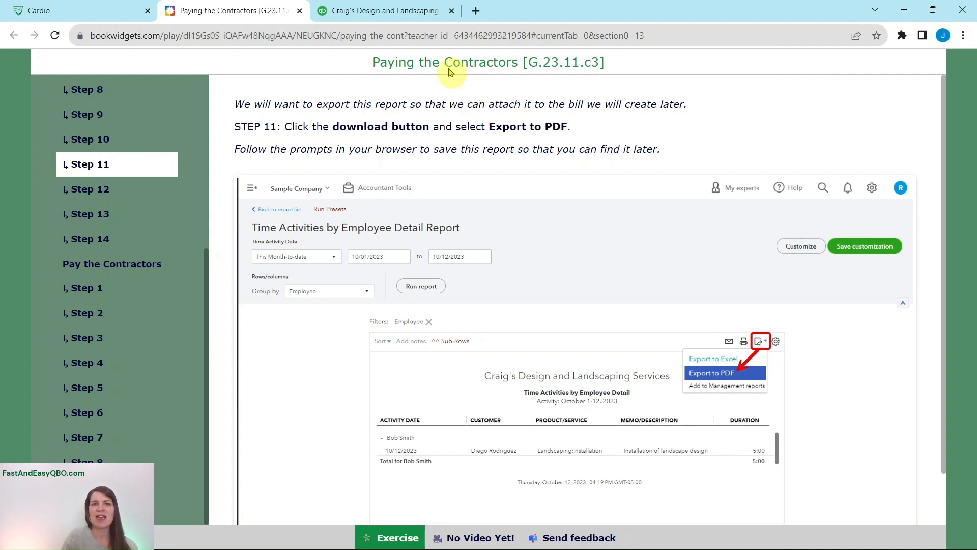
pyautogui.click(414, 18)
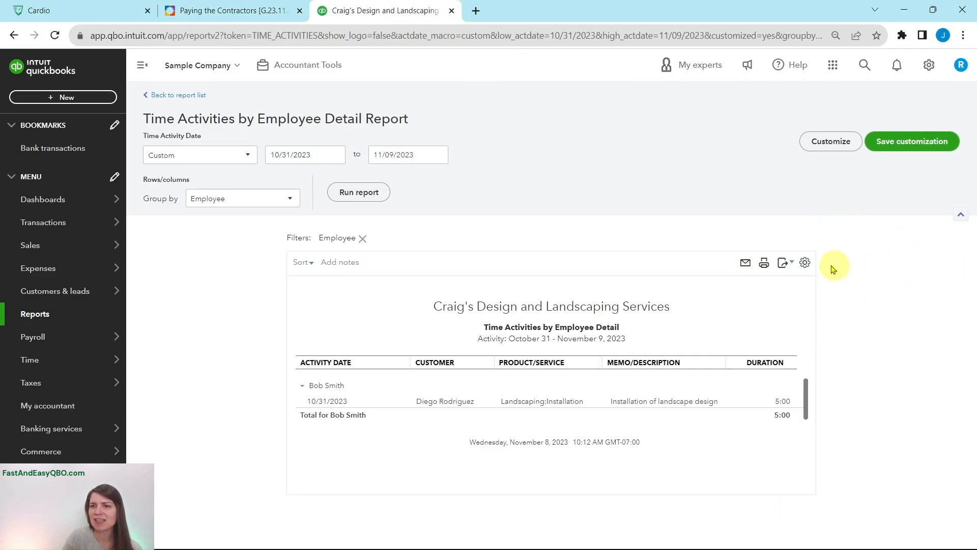
pyautogui.click(789, 265)
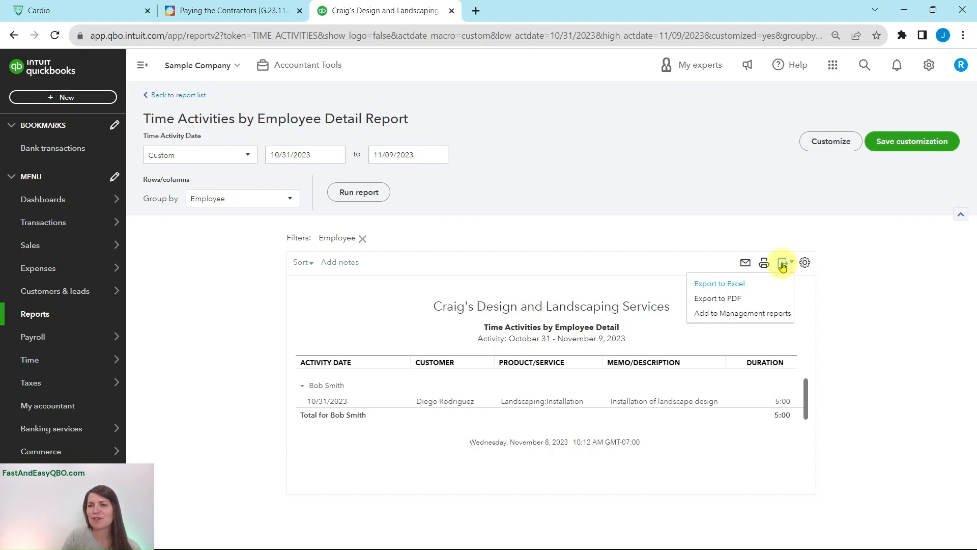
pyautogui.click(716, 301)
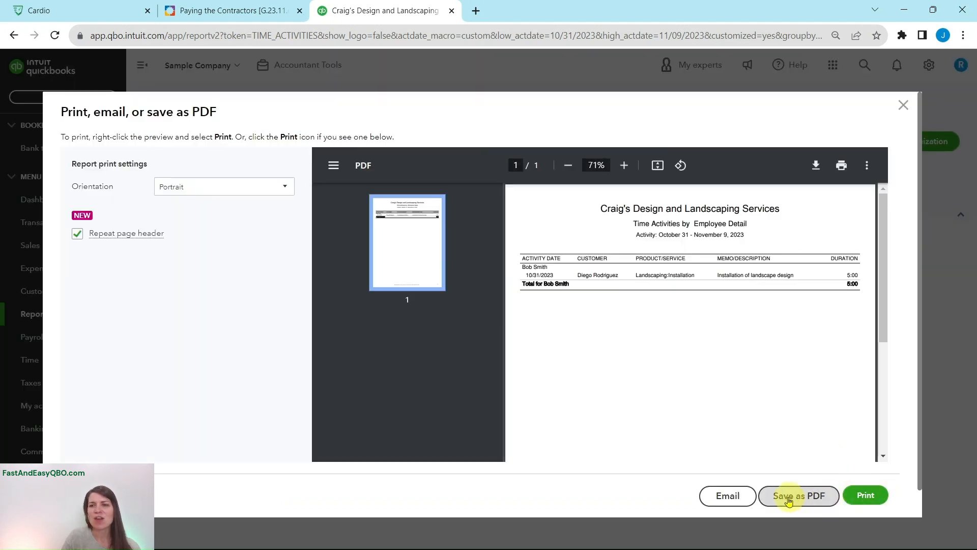
pyautogui.click(787, 502)
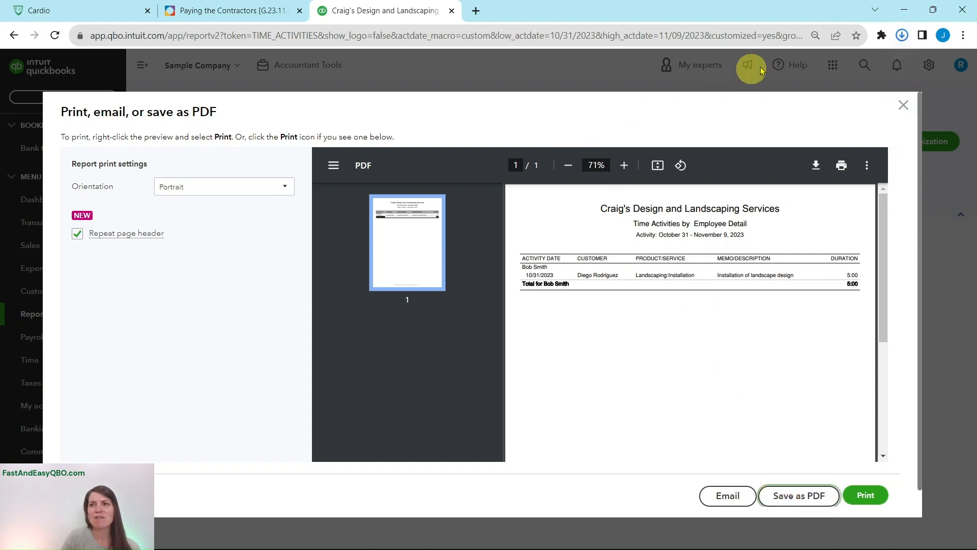
pyautogui.click(902, 105)
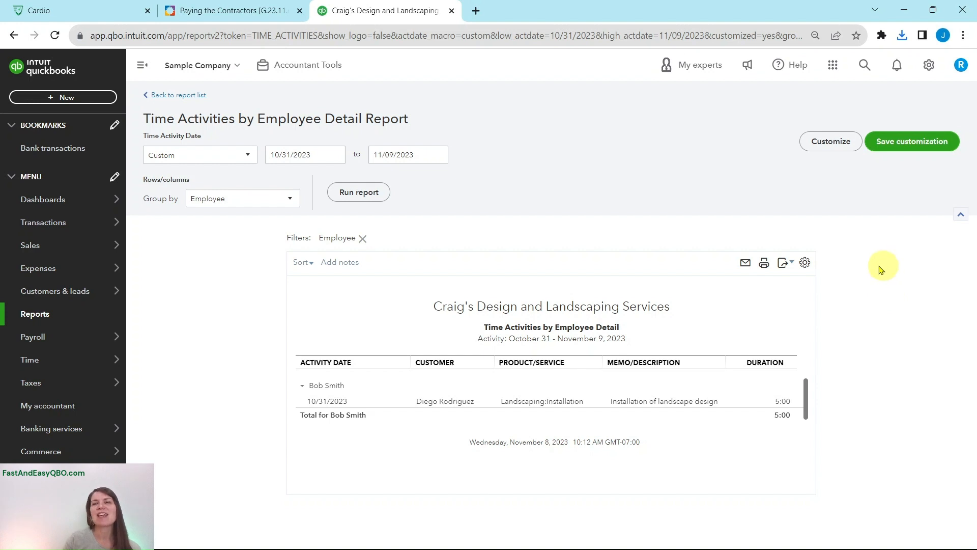
# Read exercise Step 12 and reopen the QuickBooks report's customization settings for the second contractor's report
pyautogui.click(224, 10)
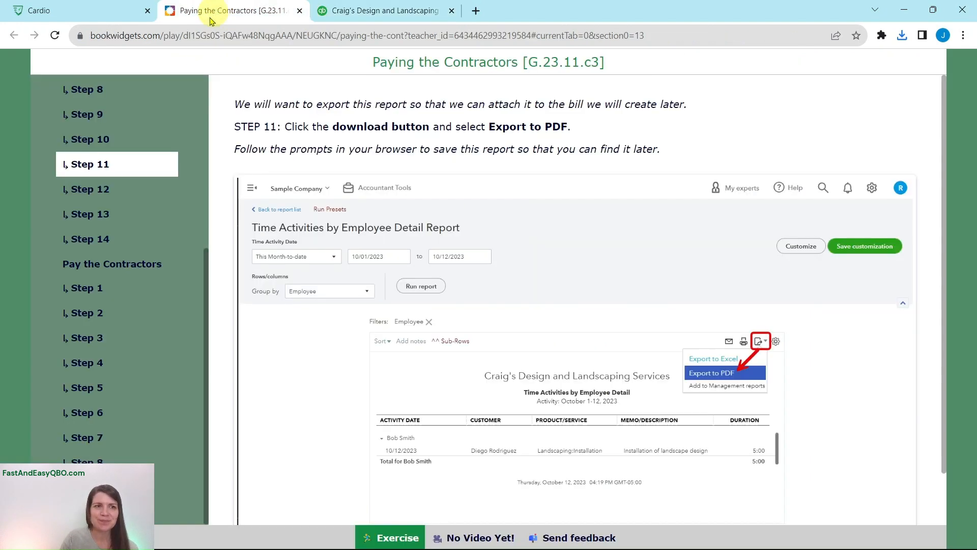
pyautogui.click(103, 189)
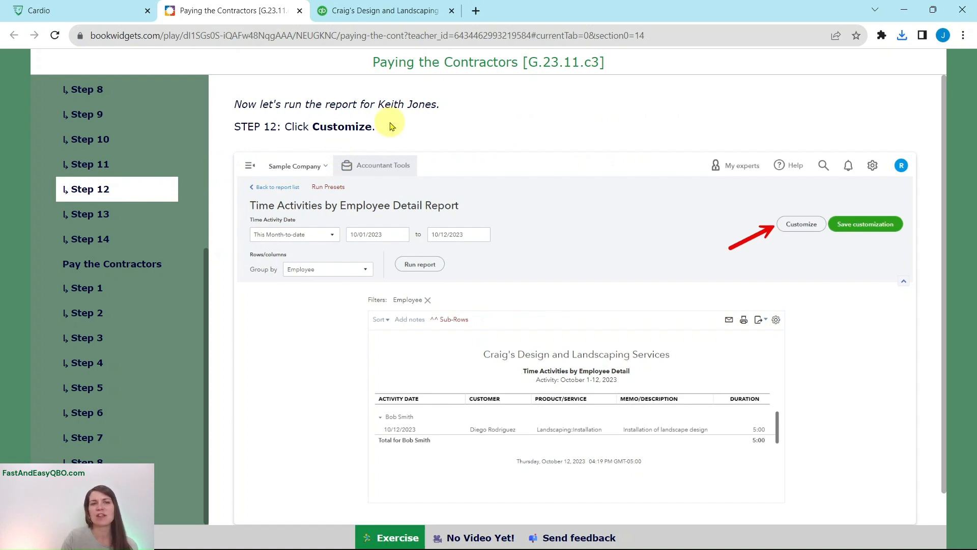
pyautogui.click(358, 17)
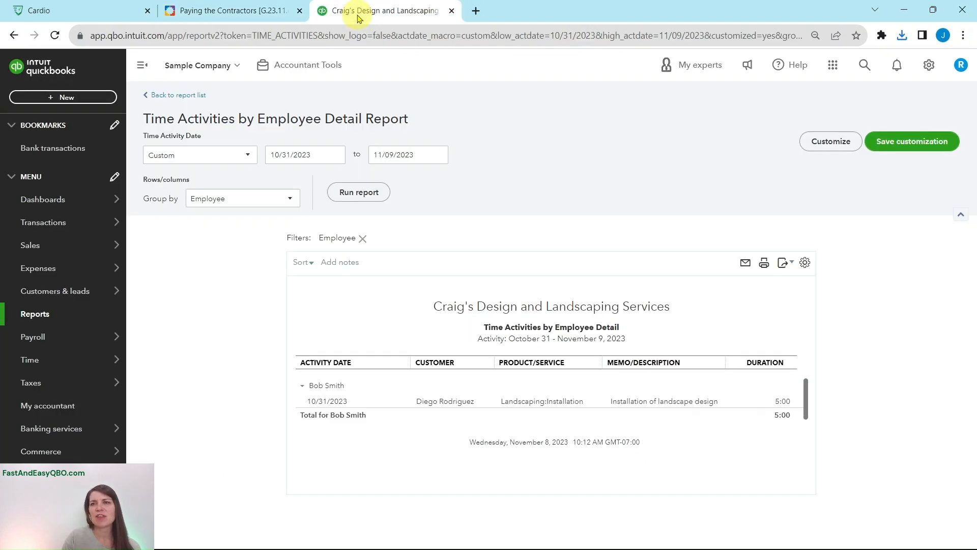
pyautogui.click(824, 145)
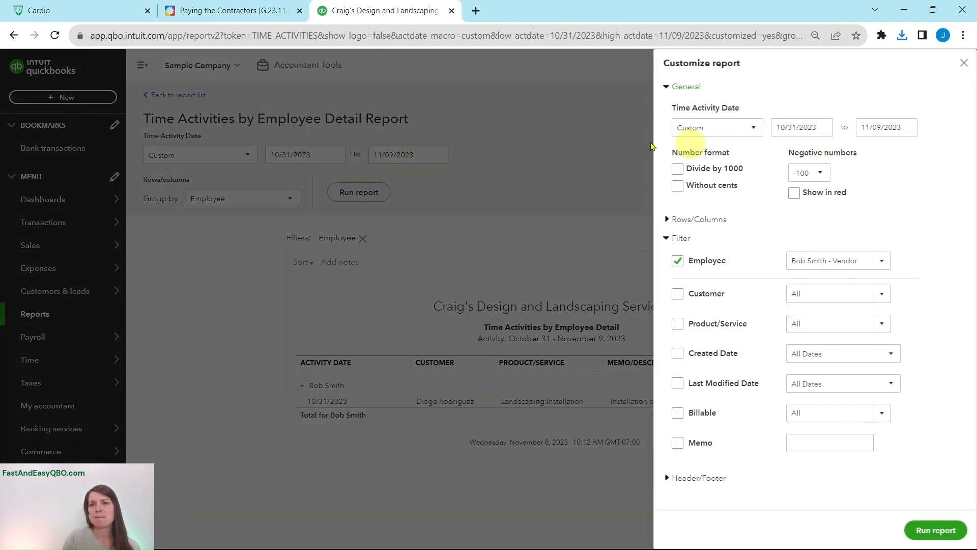
# Following exercise Step 13, replace the first contractor with the second contractor's vendor entry in the Employee filter and run the QuickBooks report
pyautogui.click(240, 11)
pyautogui.click(103, 214)
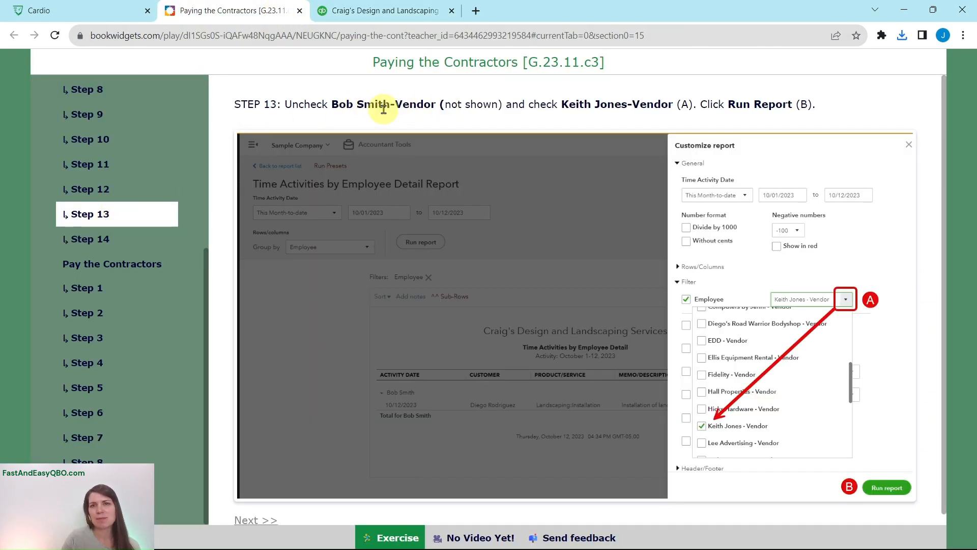
pyautogui.click(420, 12)
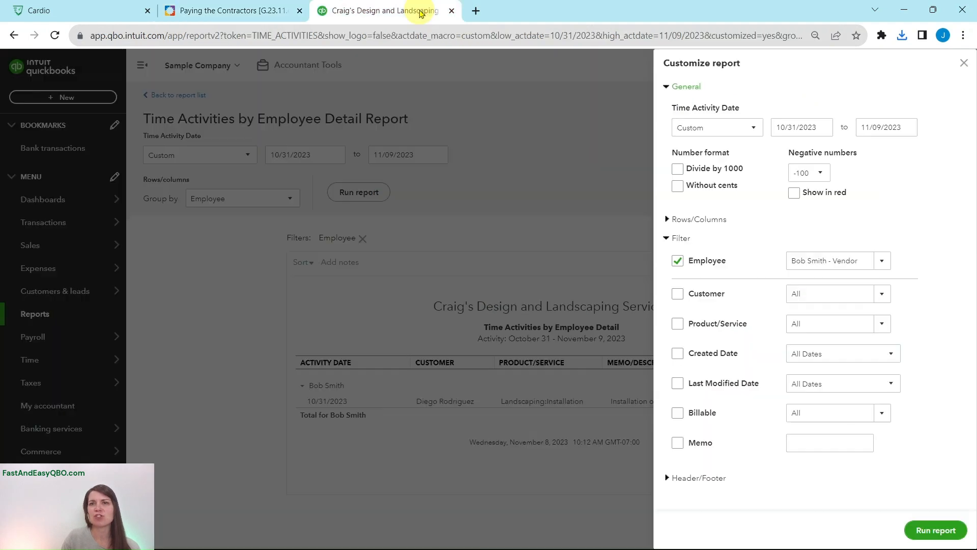
pyautogui.click(883, 263)
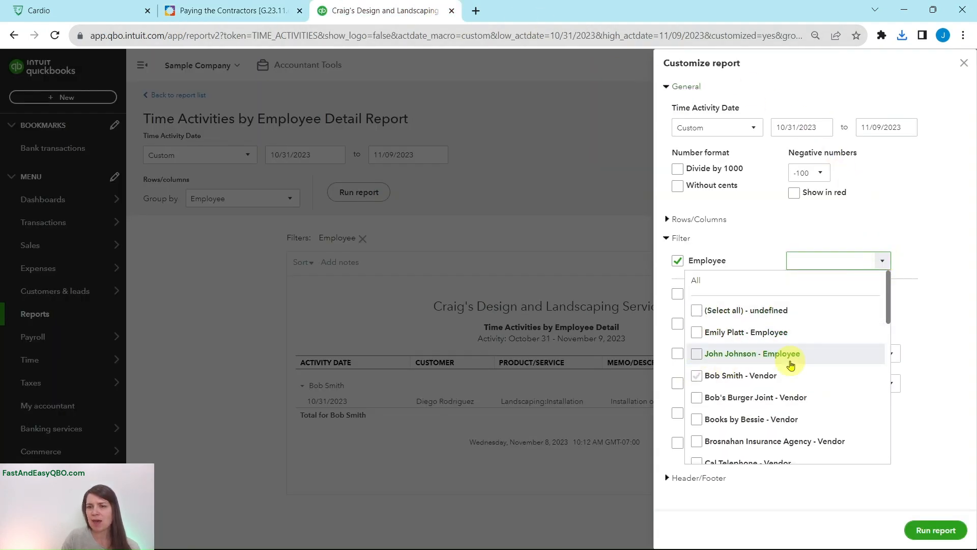
pyautogui.scroll(-6, 792, 362)
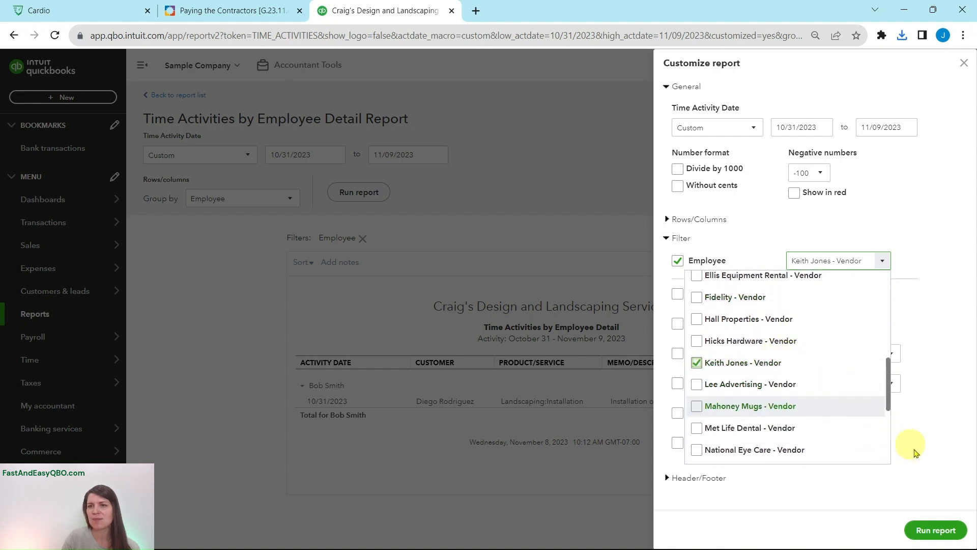
pyautogui.click(936, 530)
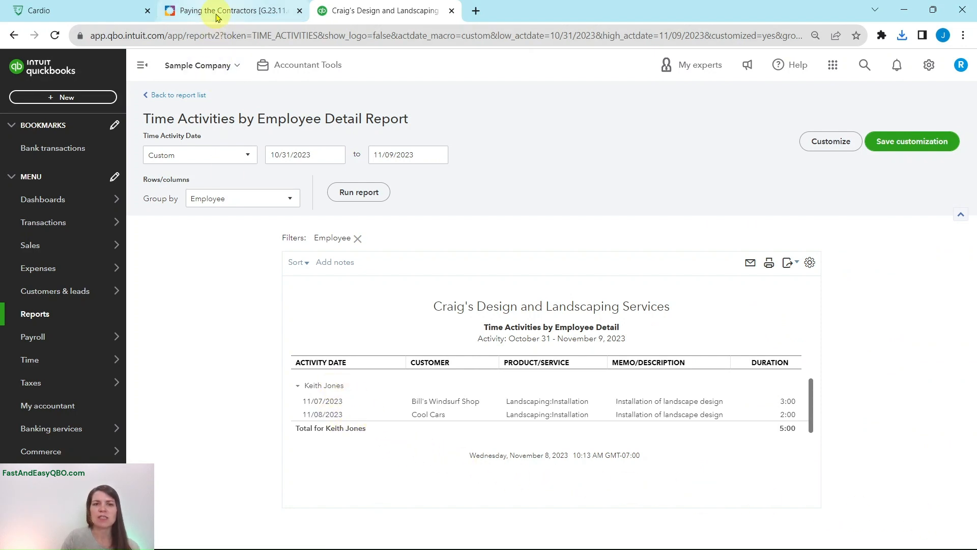
# Following exercise Step 14, export the second contractor's QuickBooks report to PDF and save the file
pyautogui.click(246, 10)
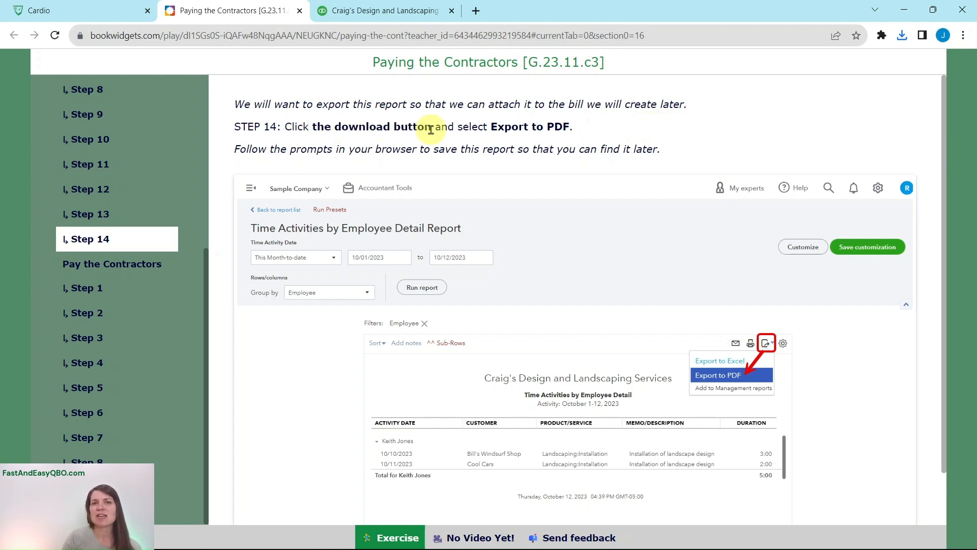
pyautogui.click(415, 13)
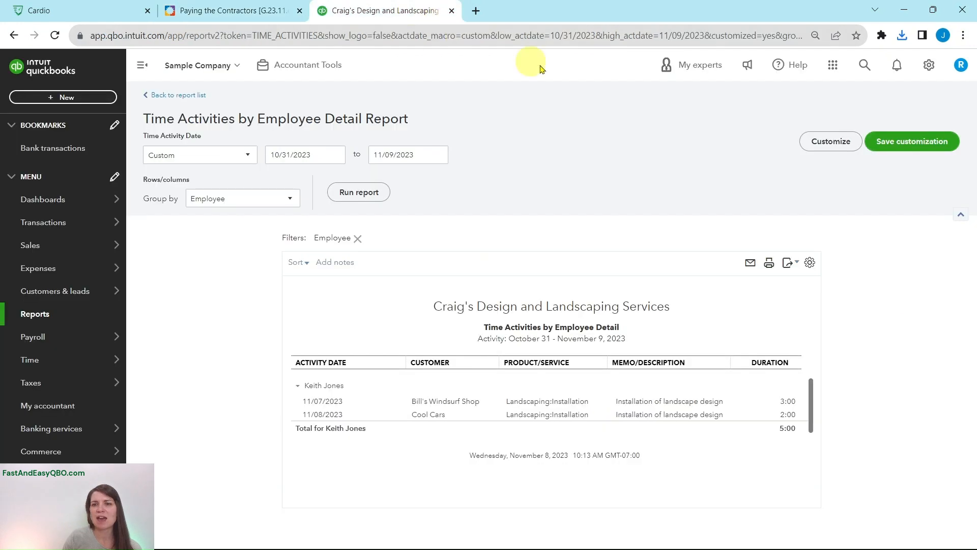
pyautogui.click(789, 266)
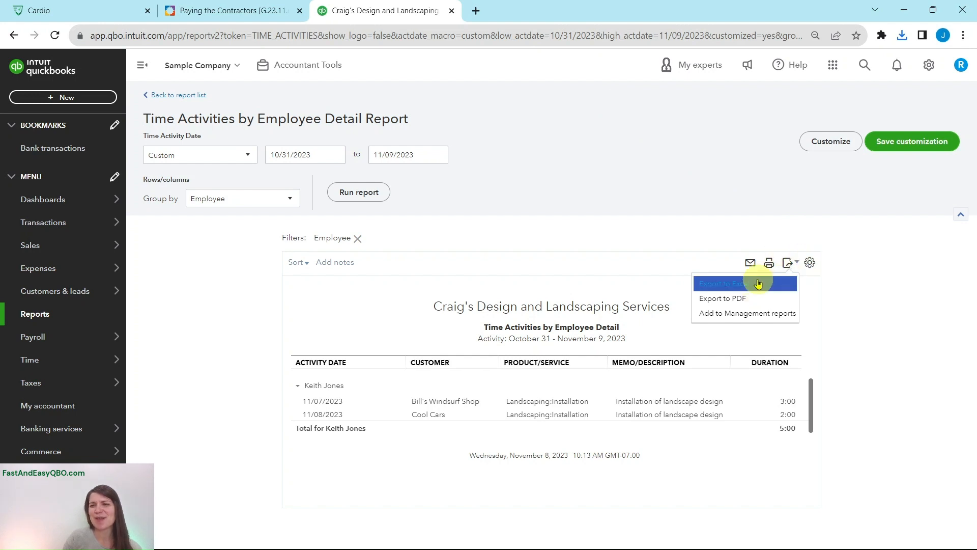
pyautogui.click(716, 302)
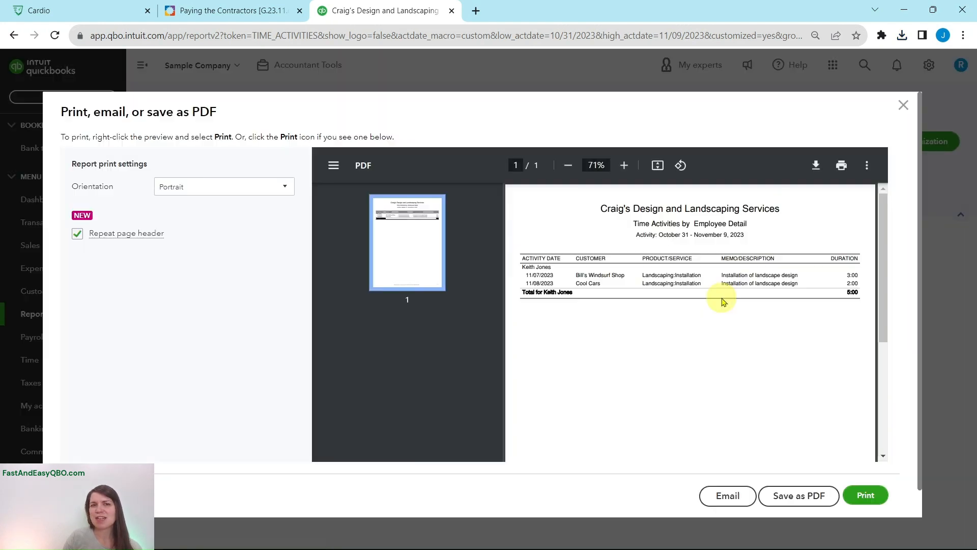
pyautogui.click(798, 501)
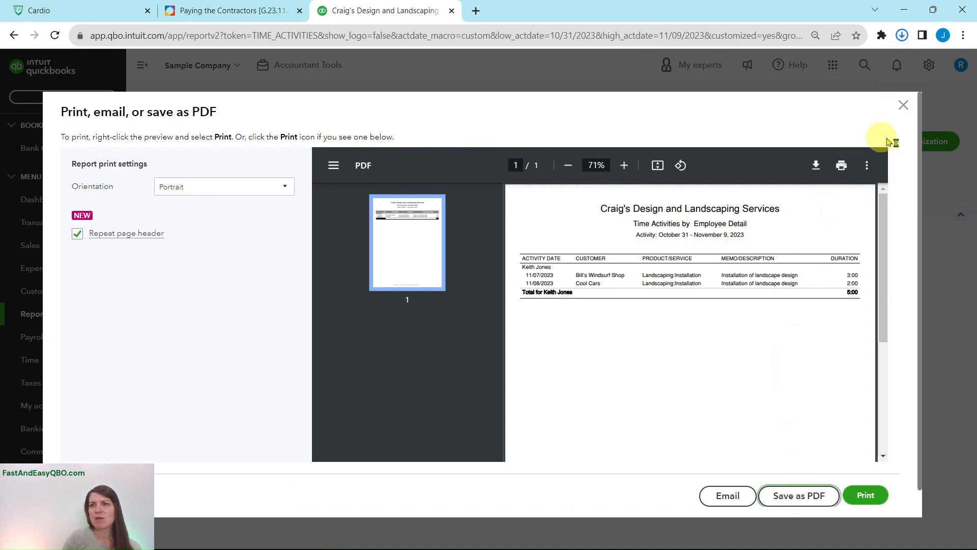
# Close the second contractor's PDF preview and read the introduction to the exercise's Pay the Contractors section
pyautogui.click(904, 105)
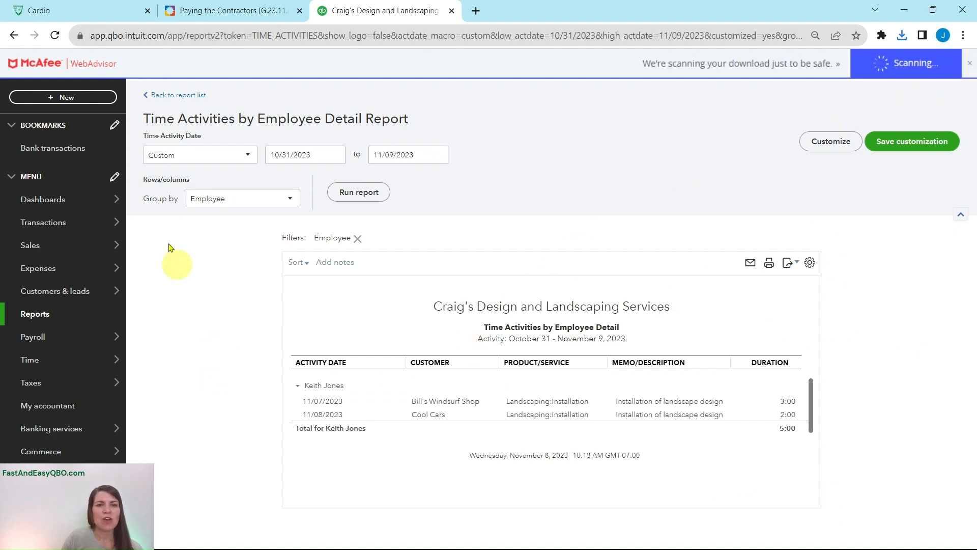
pyautogui.click(224, 10)
pyautogui.click(89, 264)
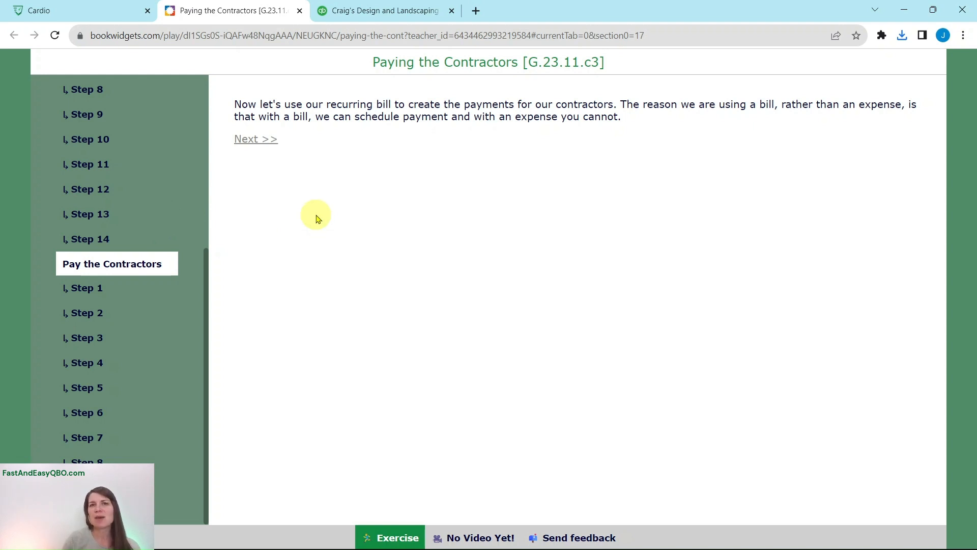
# Following Step 1 of the Pay the Contractors section, open the Recurring Transactions list in QuickBooks
pyautogui.click(82, 287)
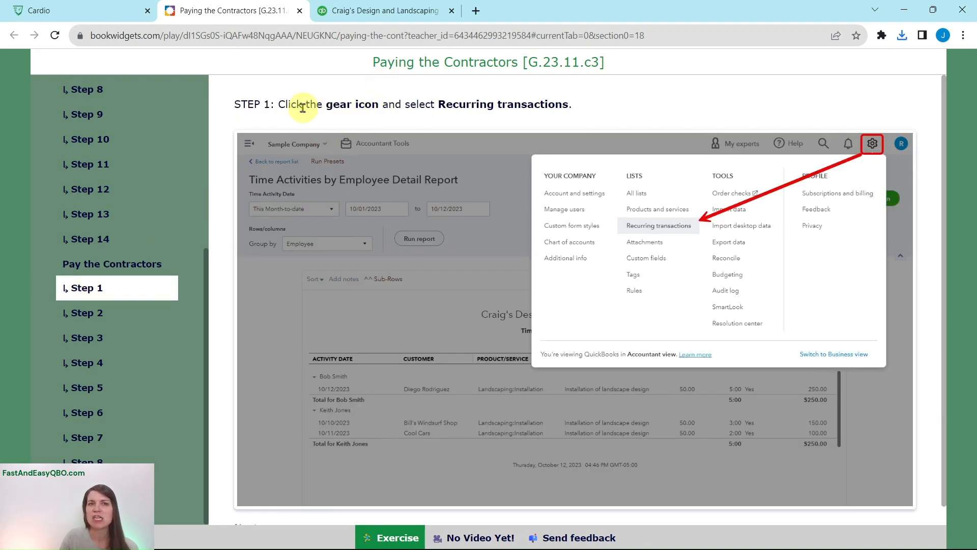
pyautogui.click(393, 16)
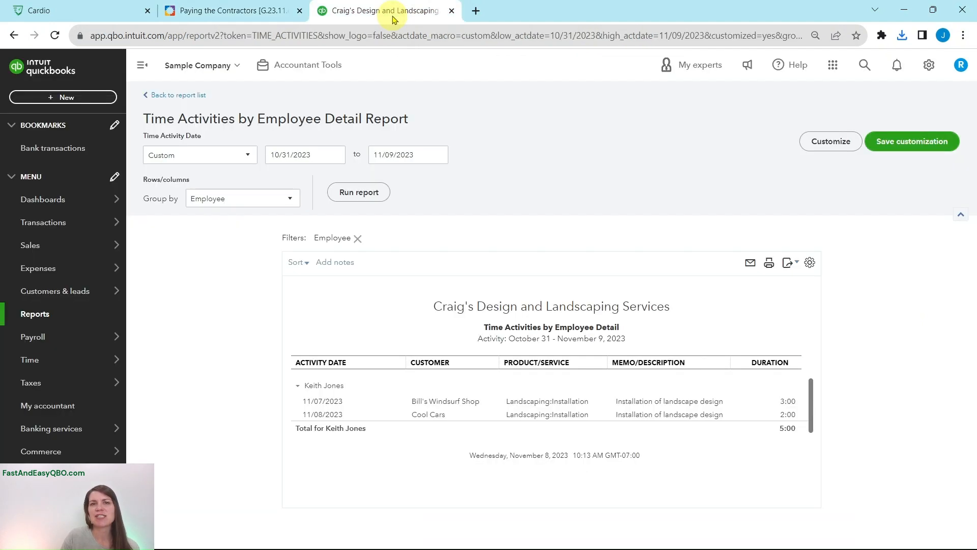
pyautogui.click(930, 68)
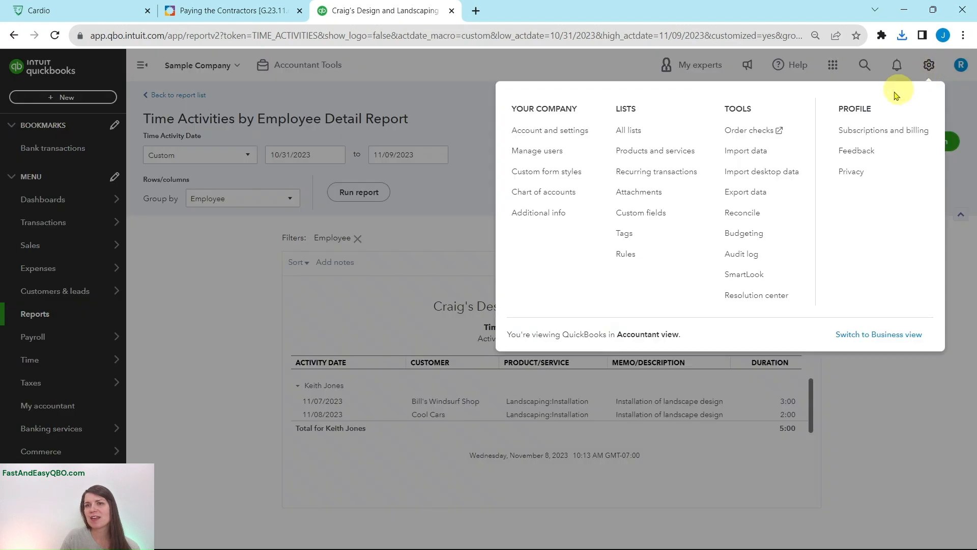
pyautogui.click(636, 176)
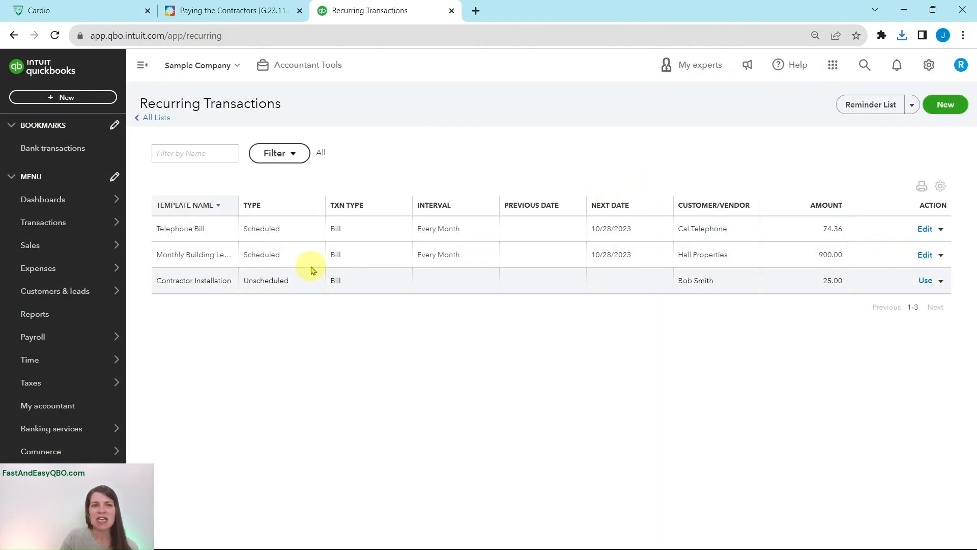
# Following exercise Step 2, use the Contractor Installation recurring template in QuickBooks to start the first contractor's bill
pyautogui.click(222, 14)
pyautogui.click(87, 313)
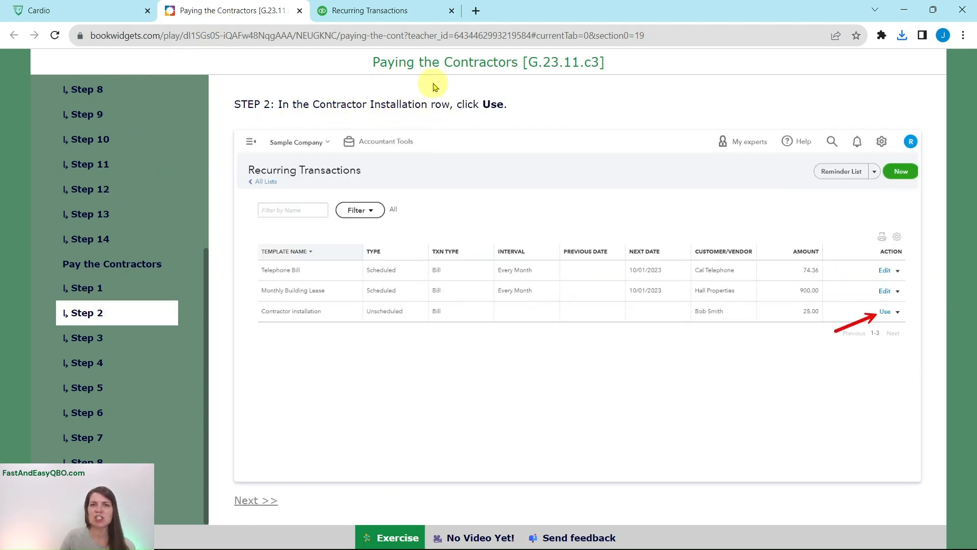
pyautogui.click(412, 18)
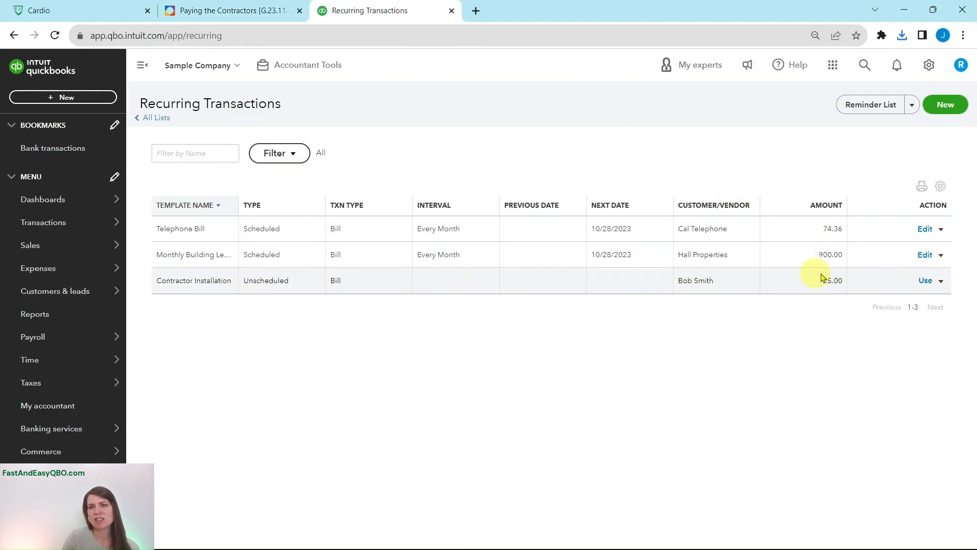
pyautogui.click(926, 281)
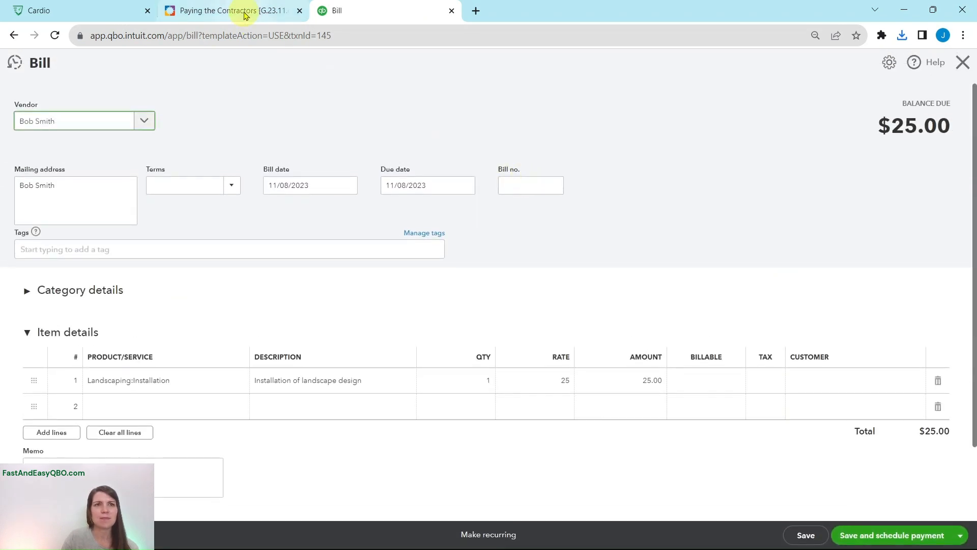
# Following exercise Step 3, set the quantity of the Landscaping:Installation line on the QuickBooks bill to 5
pyautogui.click(230, 10)
pyautogui.click(100, 341)
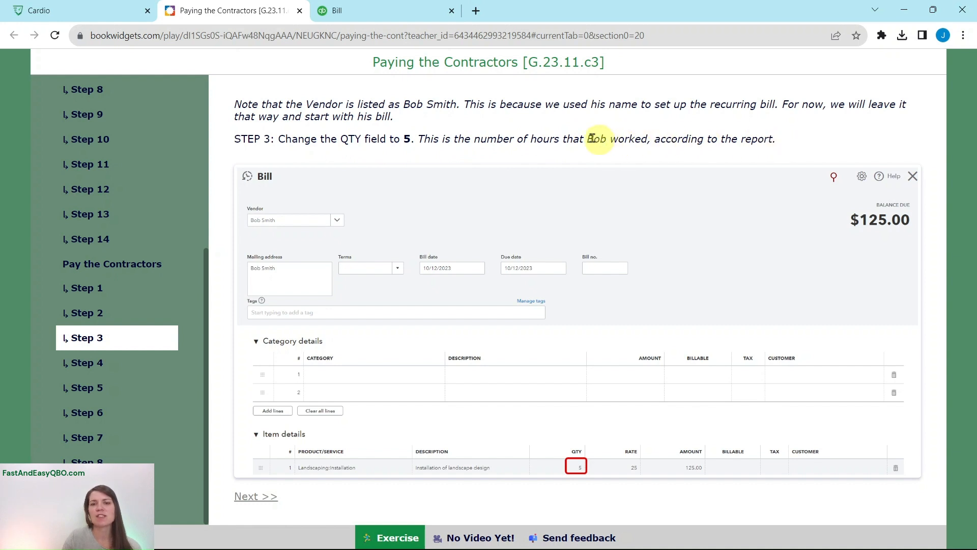
pyautogui.click(400, 17)
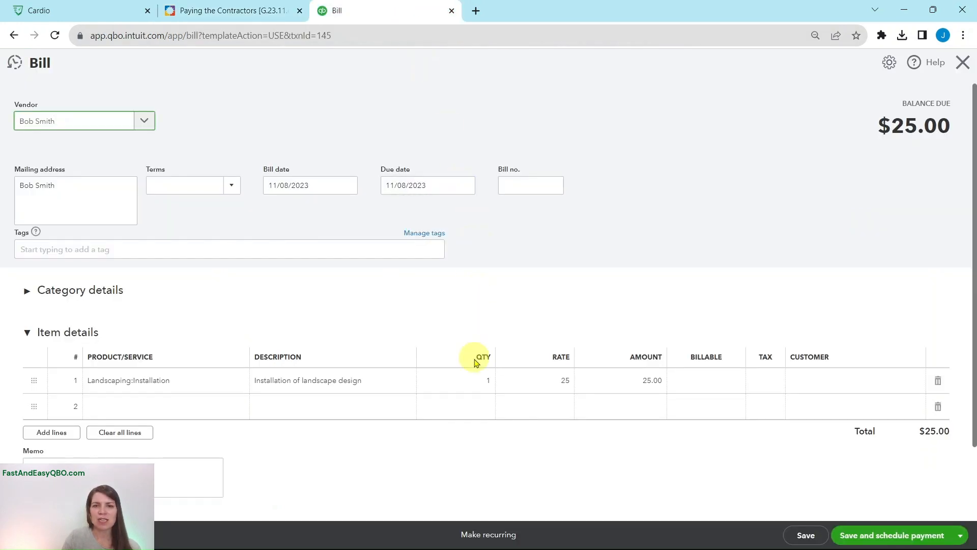
pyautogui.click(484, 381)
pyautogui.write('1')
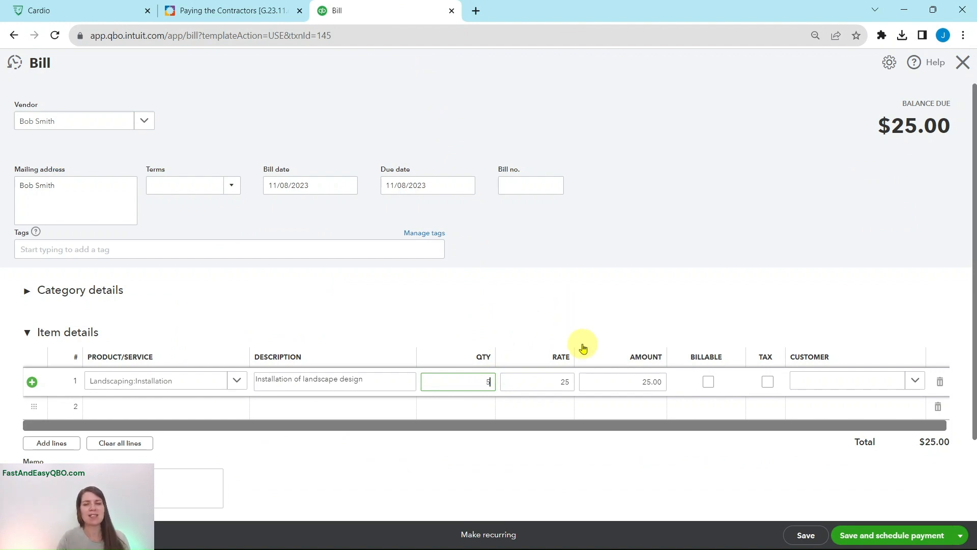
pyautogui.press('Tab')
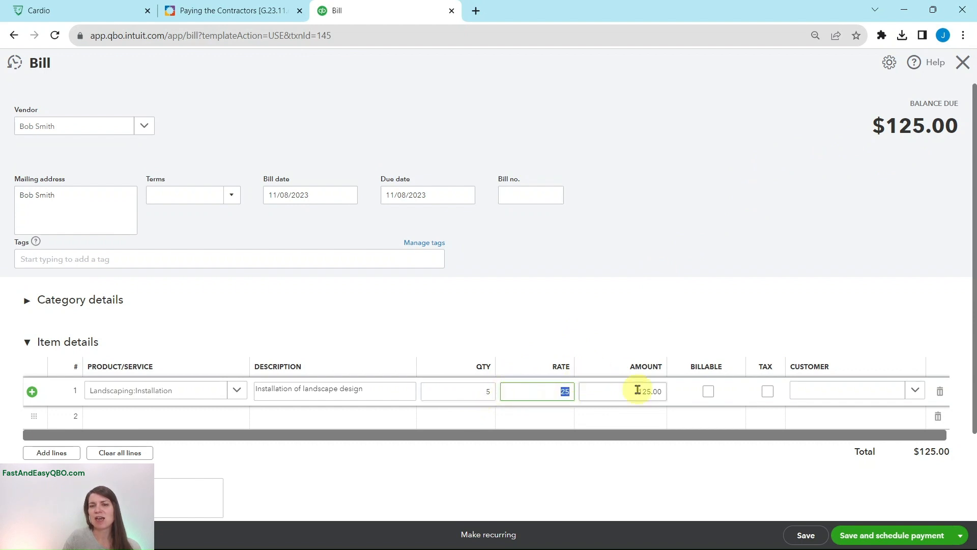
# Following exercise Step 4, attach the TimeActivitiesbyEmployeeDetail PDF to the first contractor's QuickBooks bill, then save and close the bill
pyautogui.click(233, 11)
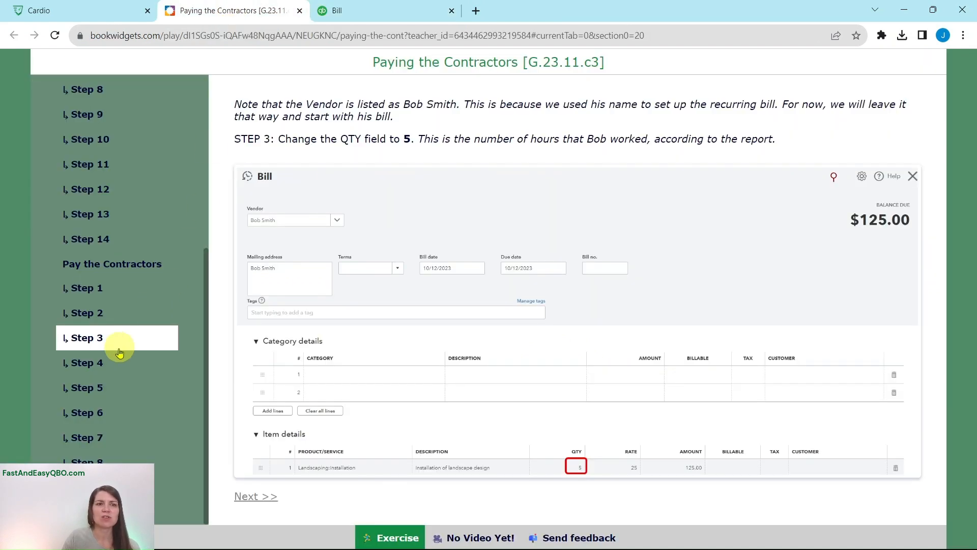
pyautogui.click(91, 366)
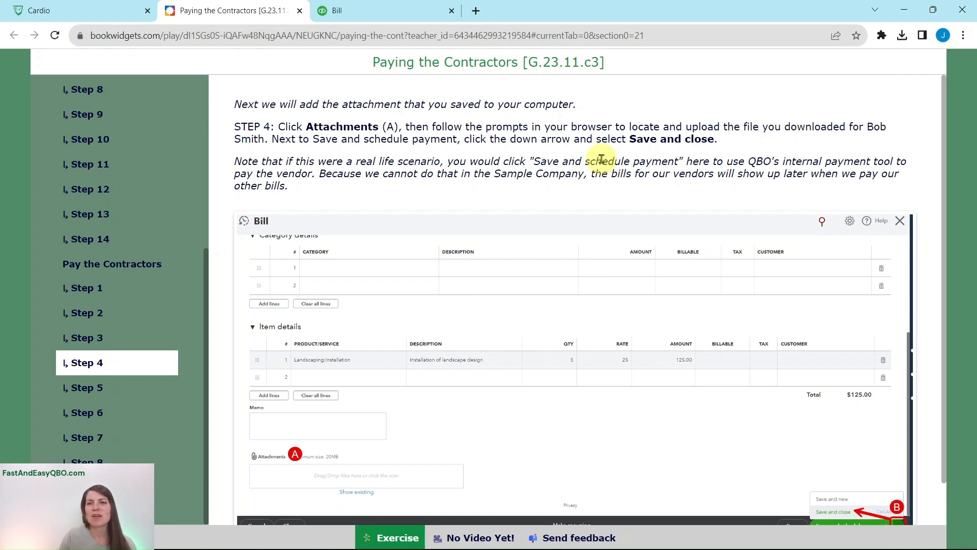
pyautogui.click(404, 15)
pyautogui.scroll(-2, 552, 209)
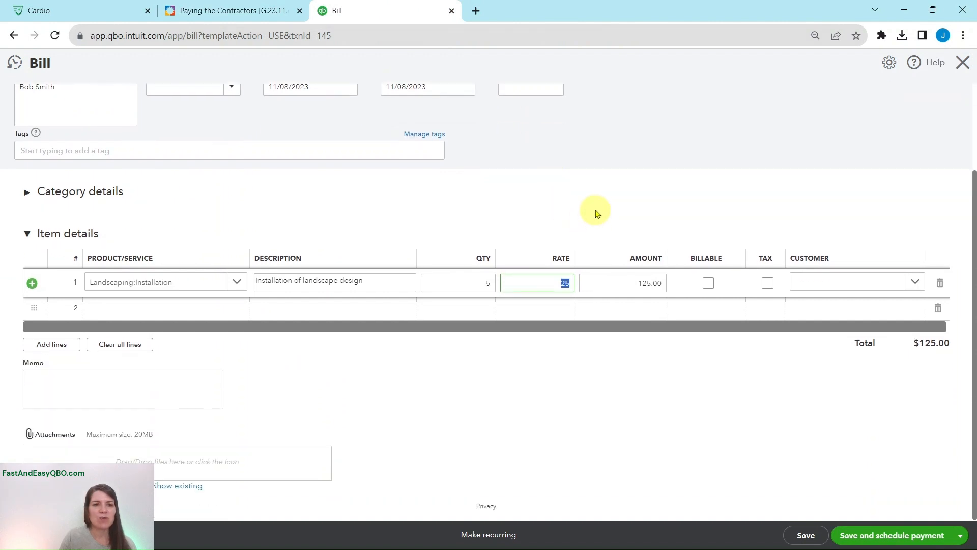
pyautogui.click(228, 468)
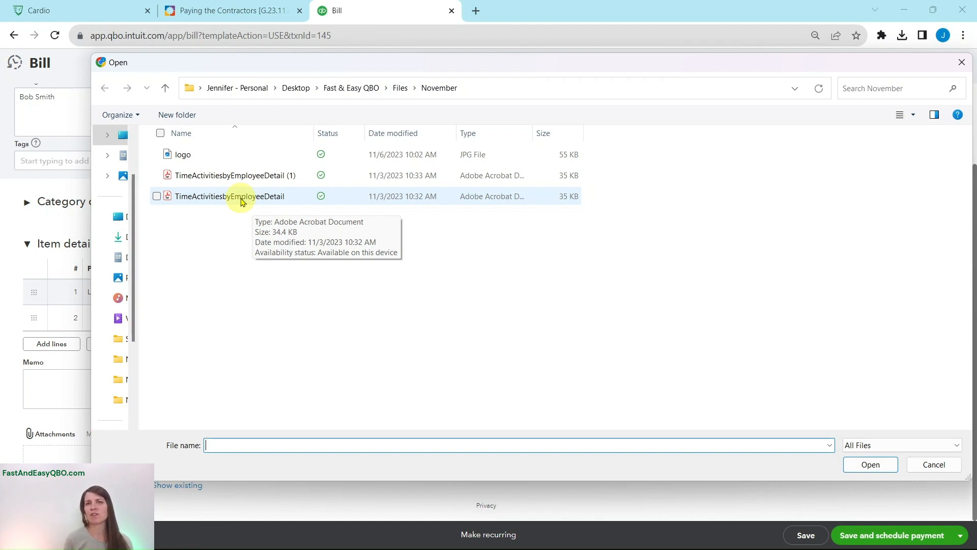
pyautogui.click(197, 199)
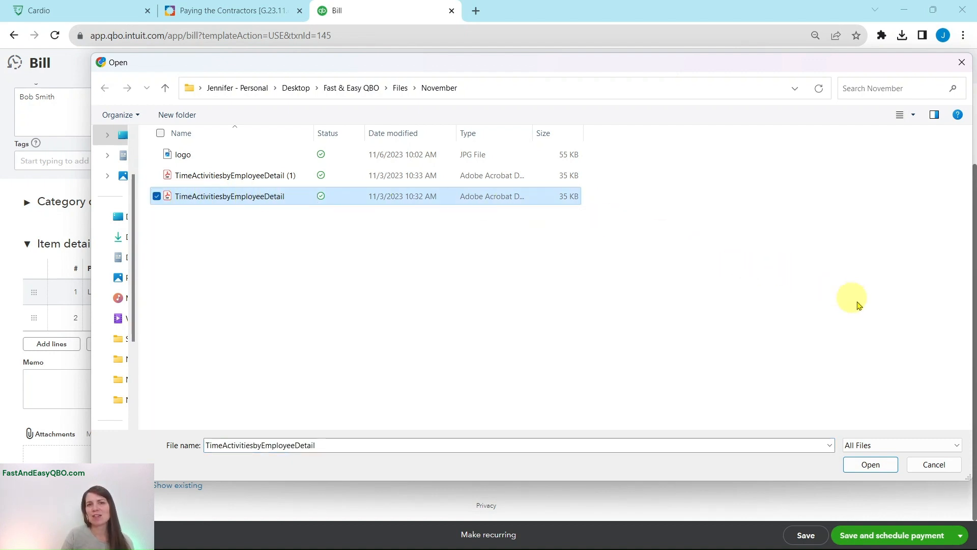
pyautogui.click(870, 465)
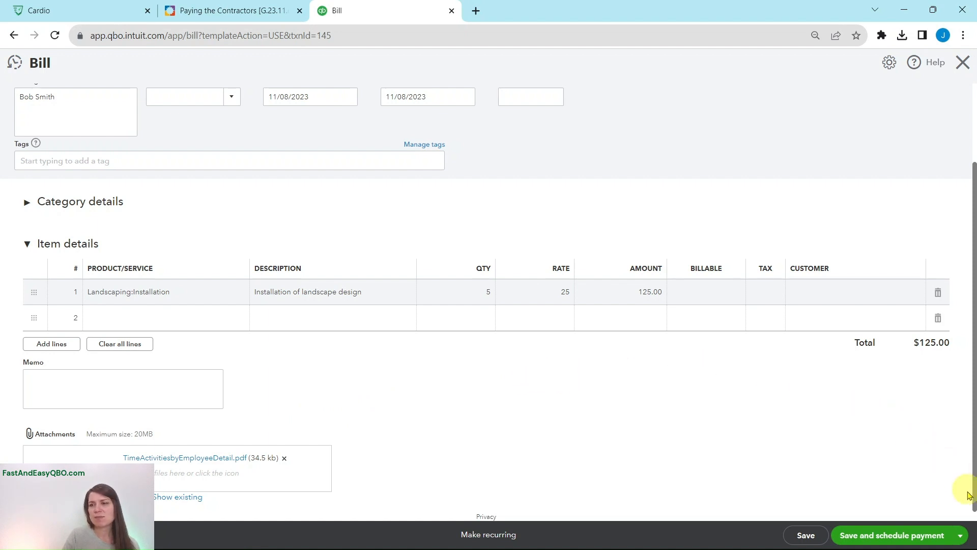
pyautogui.click(962, 539)
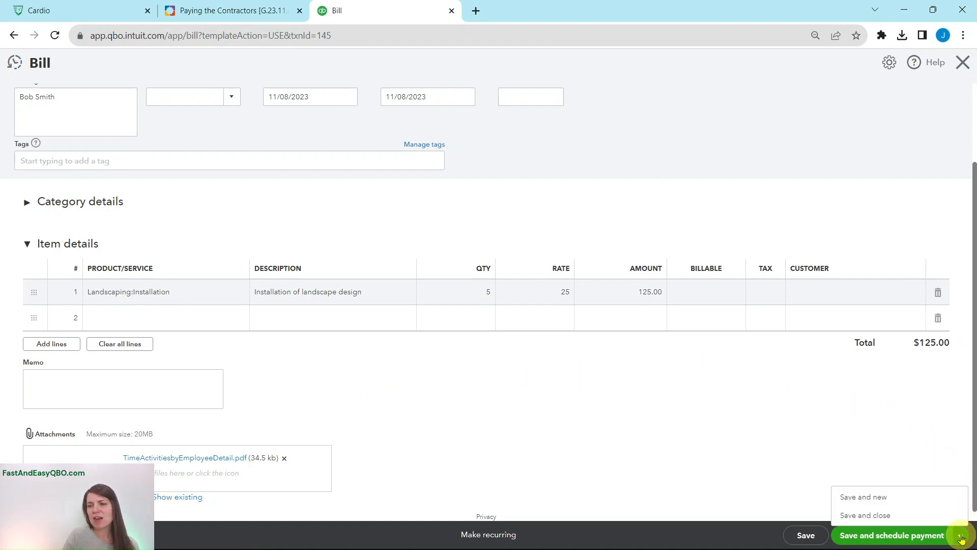
pyautogui.click(859, 516)
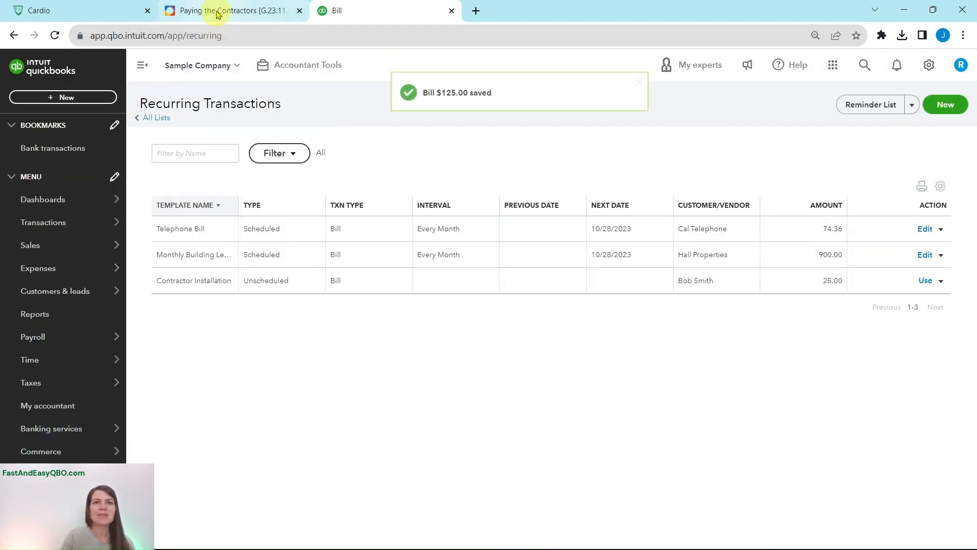
# Following exercise Step 5, use the Contractor Installation recurring template in QuickBooks again to start the second contractor's bill
pyautogui.click(218, 14)
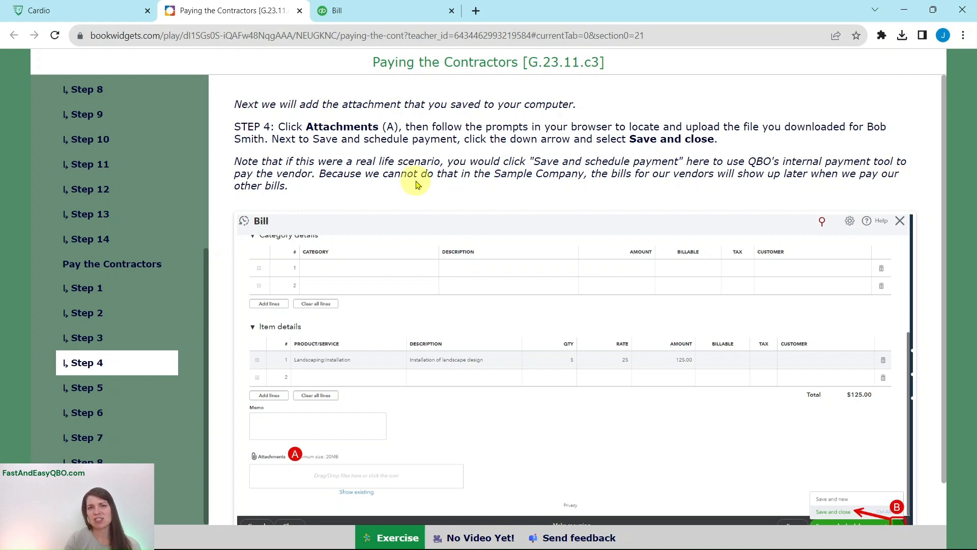
pyautogui.click(85, 390)
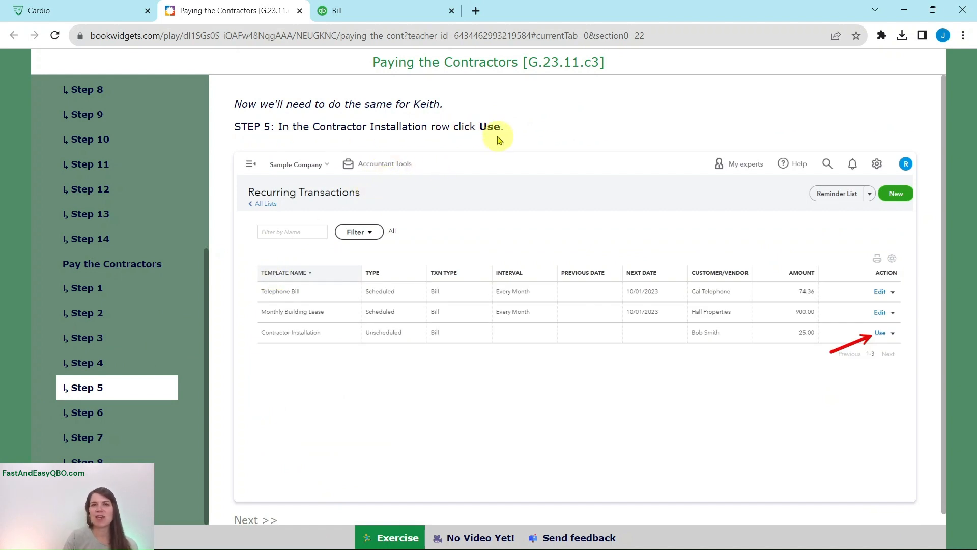
pyautogui.click(392, 19)
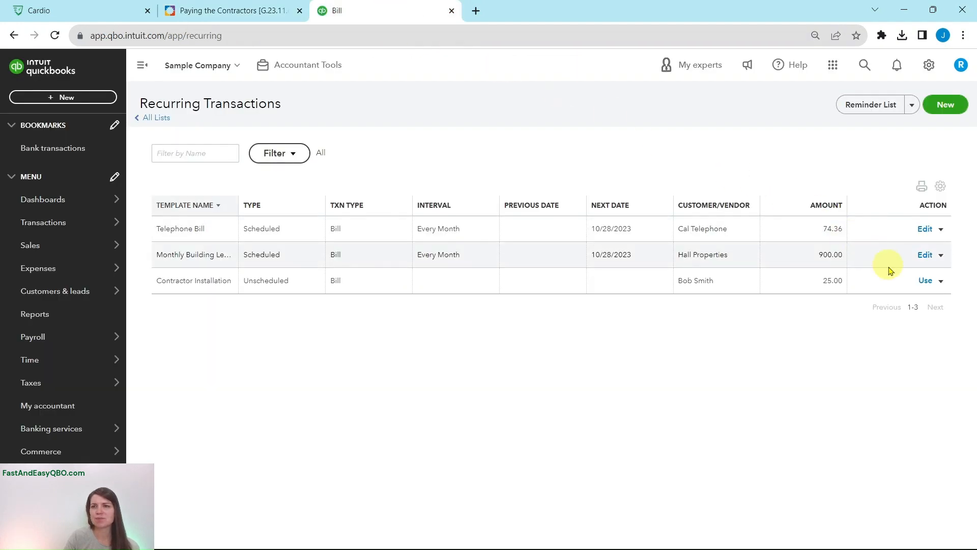
pyautogui.click(926, 282)
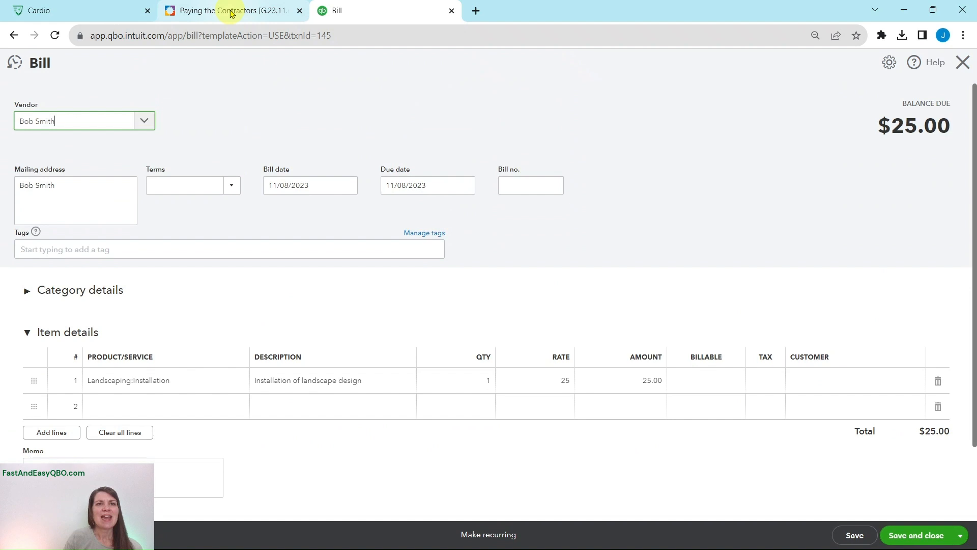
# Following exercise Step 6, change the vendor on the new QuickBooks bill to the second contractor
pyautogui.click(230, 12)
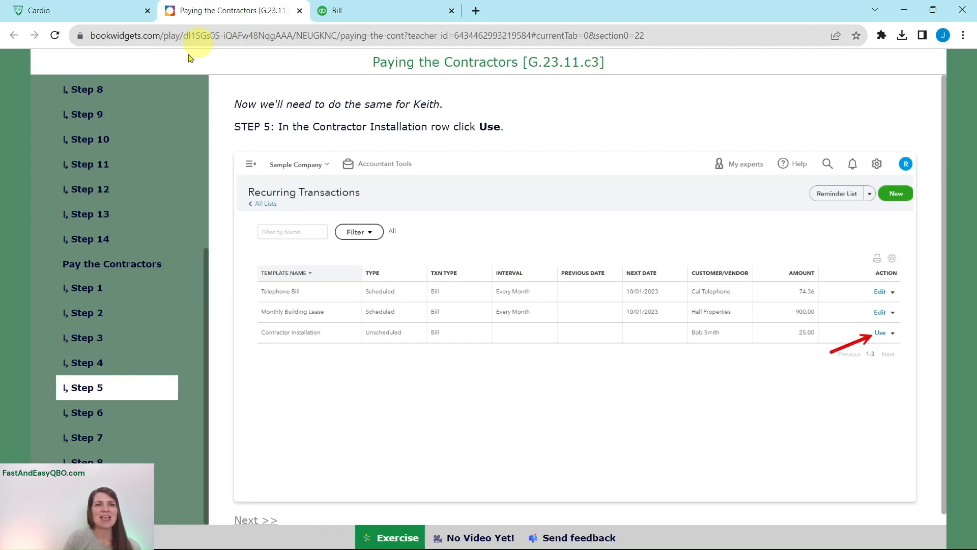
pyautogui.click(96, 412)
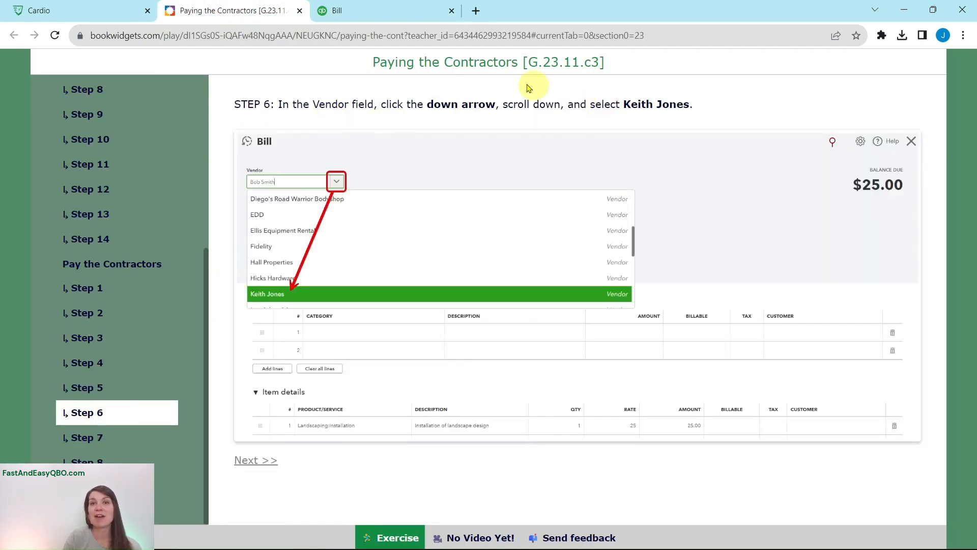
pyautogui.click(361, 18)
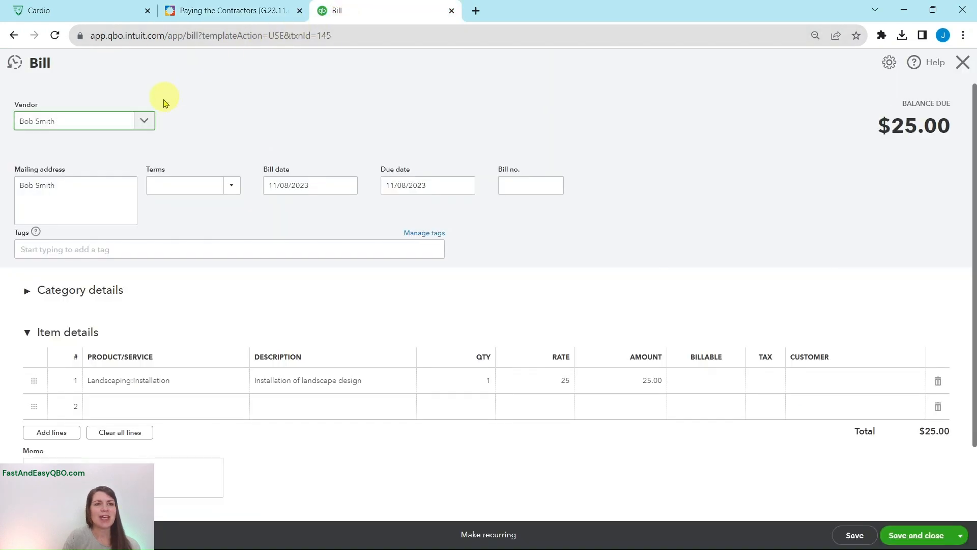
pyautogui.click(143, 122)
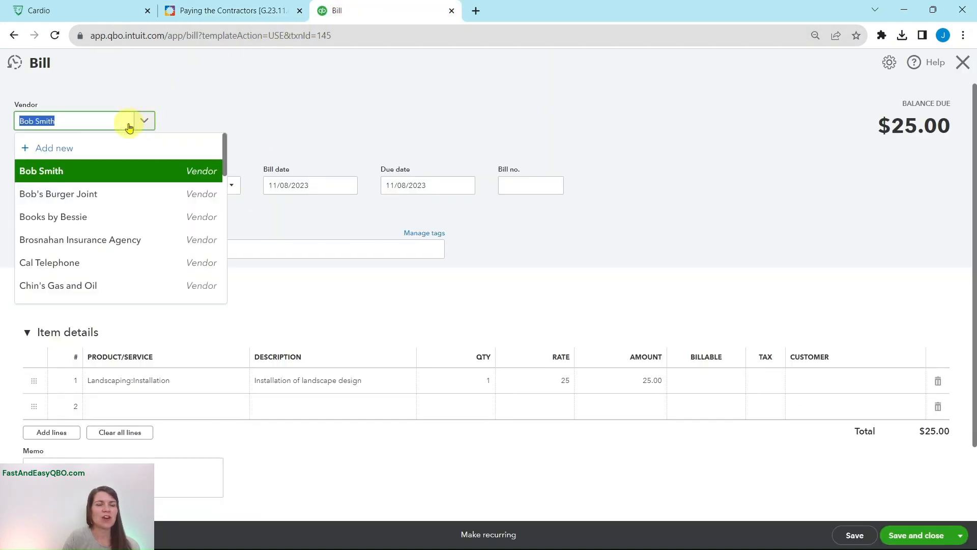
pyautogui.scroll(-5, 147, 181)
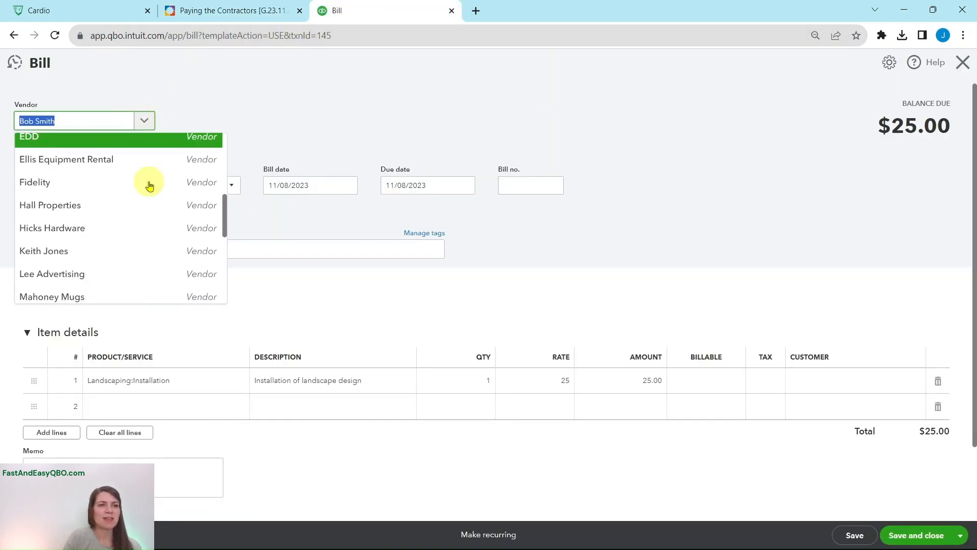
pyautogui.scroll(-2, 149, 185)
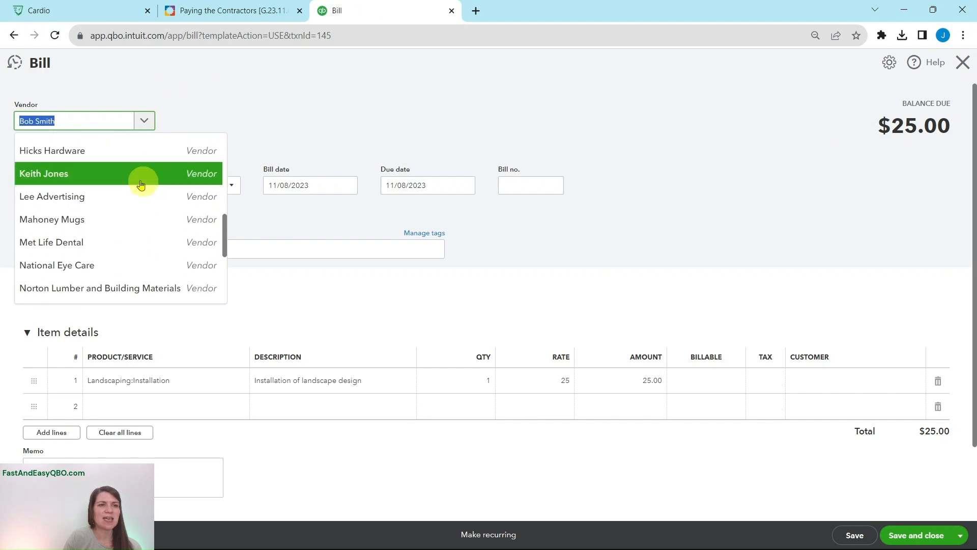
pyautogui.click(77, 176)
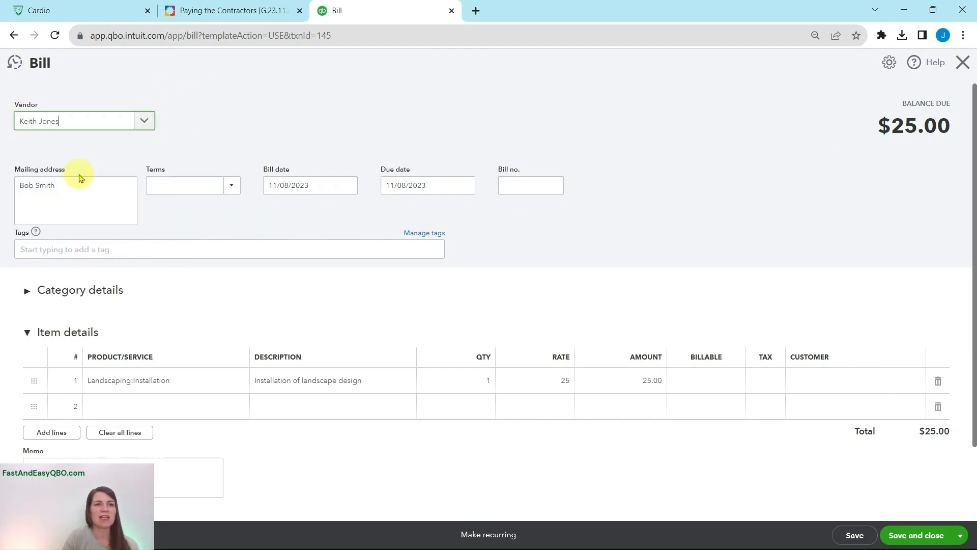
# Following exercise Step 7, set the quantity of the Landscaping:Installation line on the second contractor's QuickBooks bill to 5
pyautogui.click(246, 11)
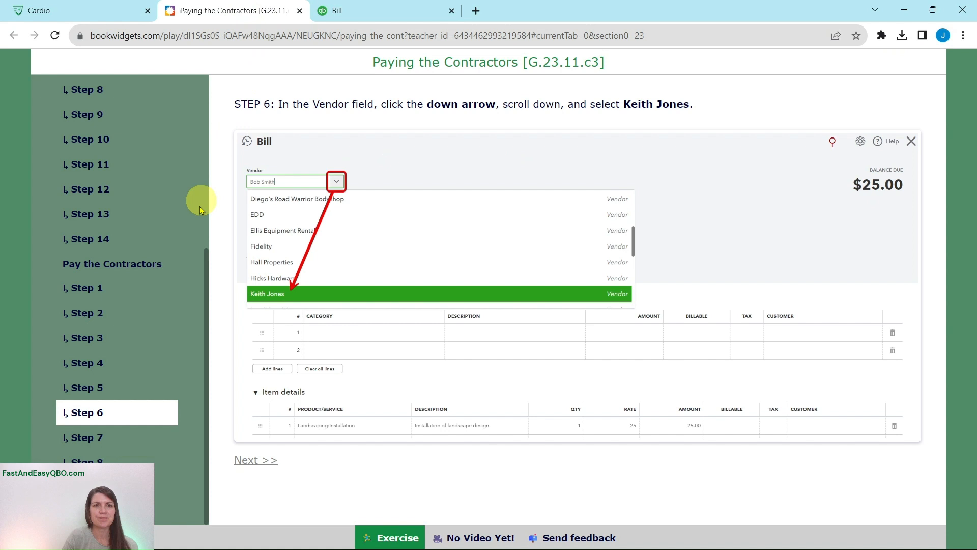
pyautogui.click(97, 439)
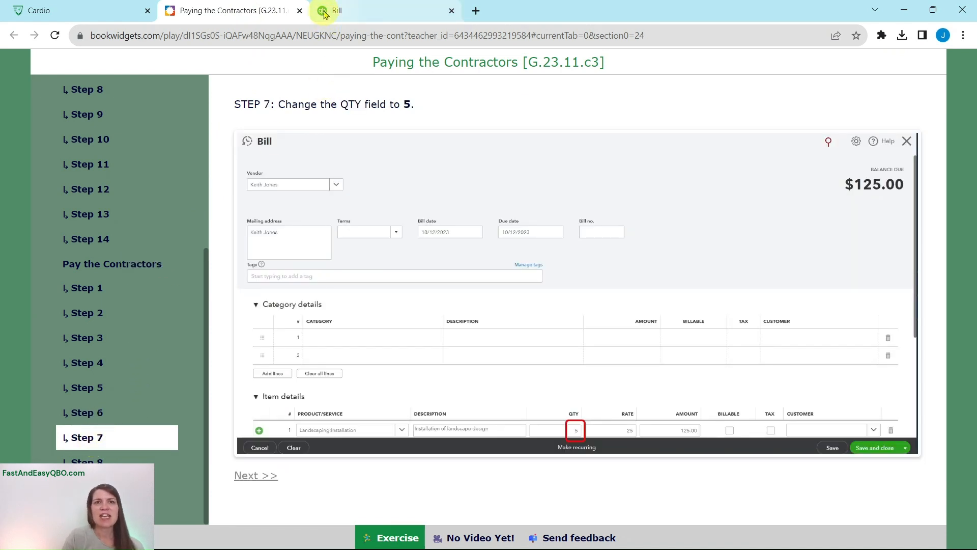
pyautogui.click(377, 14)
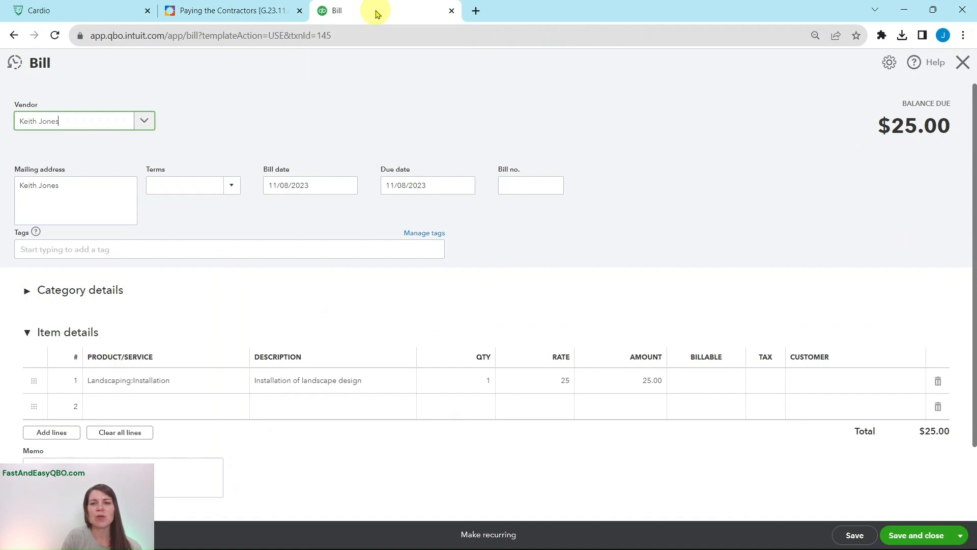
pyautogui.click(484, 383)
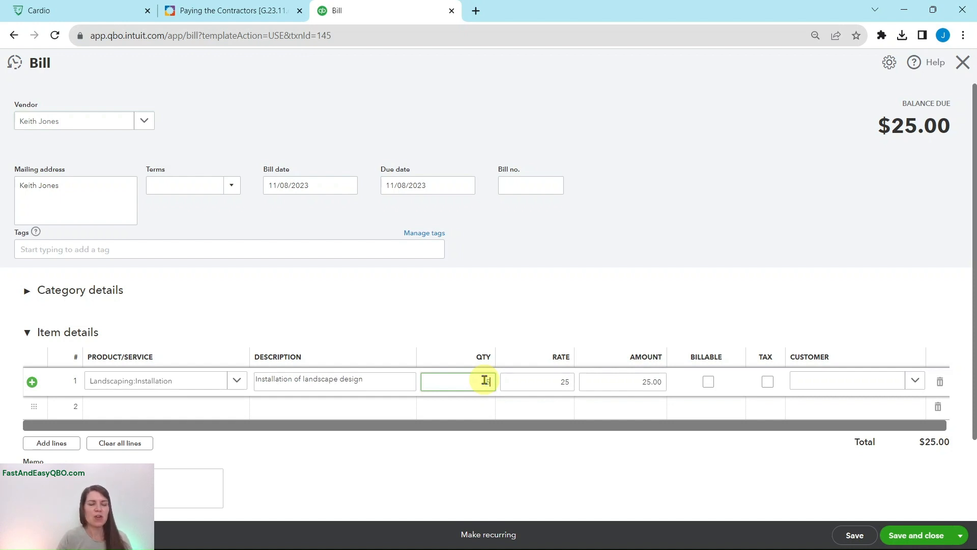
pyautogui.write('5')
pyautogui.press('Tab')
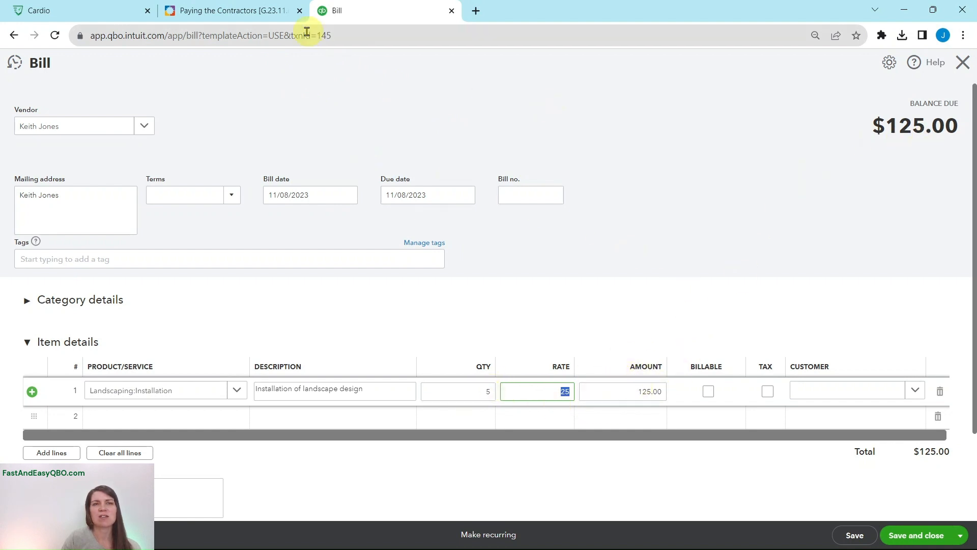
# Following exercise Step 8, attach the TimeActivitiesbyEmployeeDetail (1) PDF from the November folder to the second contractor's QuickBooks bill
pyautogui.click(257, 10)
pyautogui.click(86, 461)
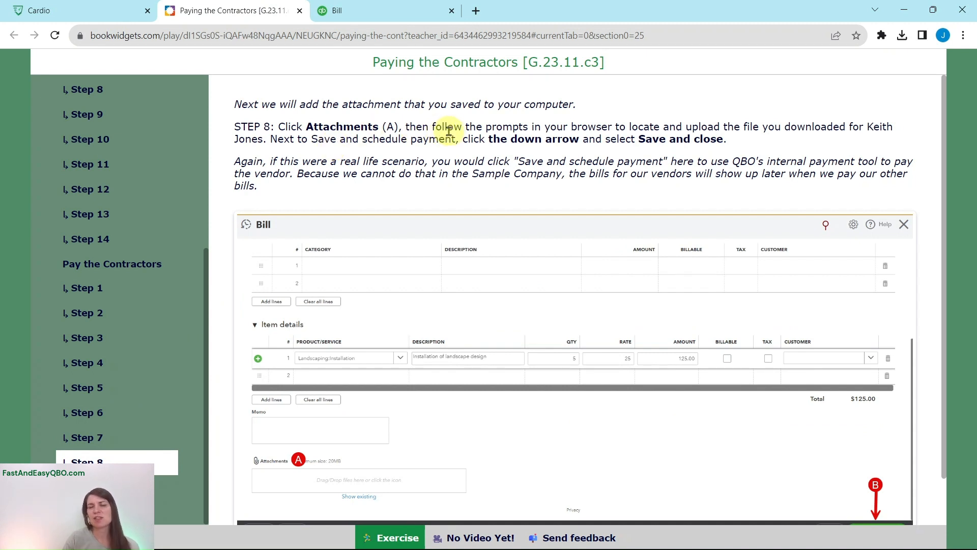
pyautogui.click(378, 15)
pyautogui.scroll(-2, 402, 318)
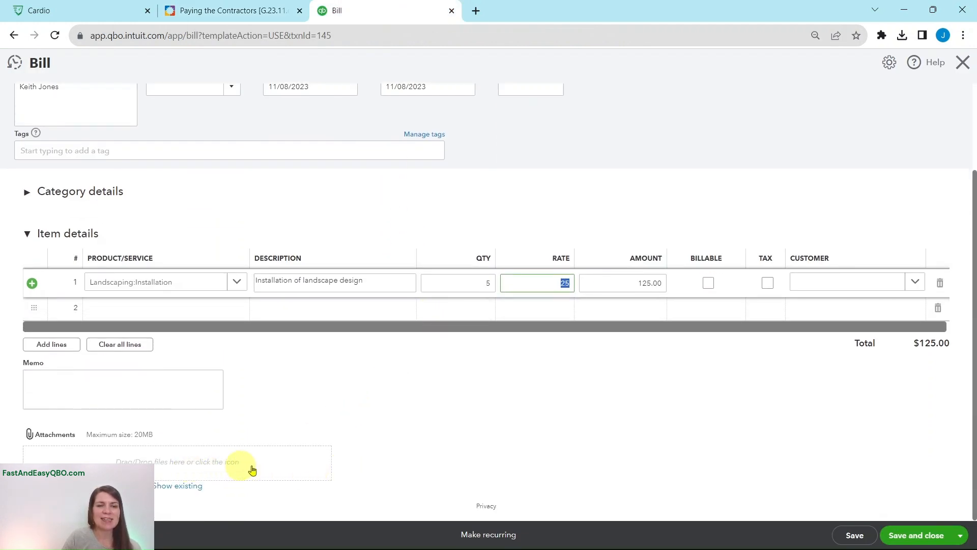
pyautogui.click(221, 464)
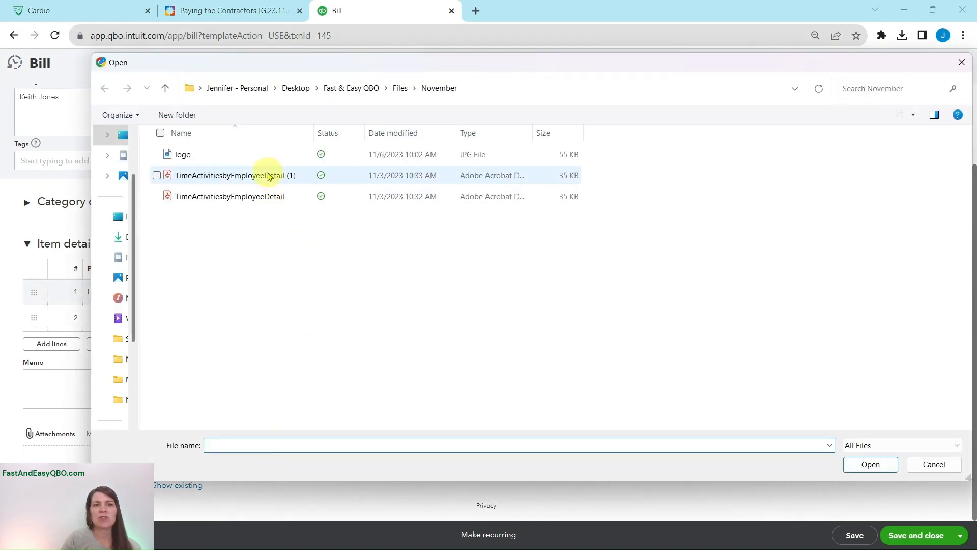
pyautogui.click(268, 176)
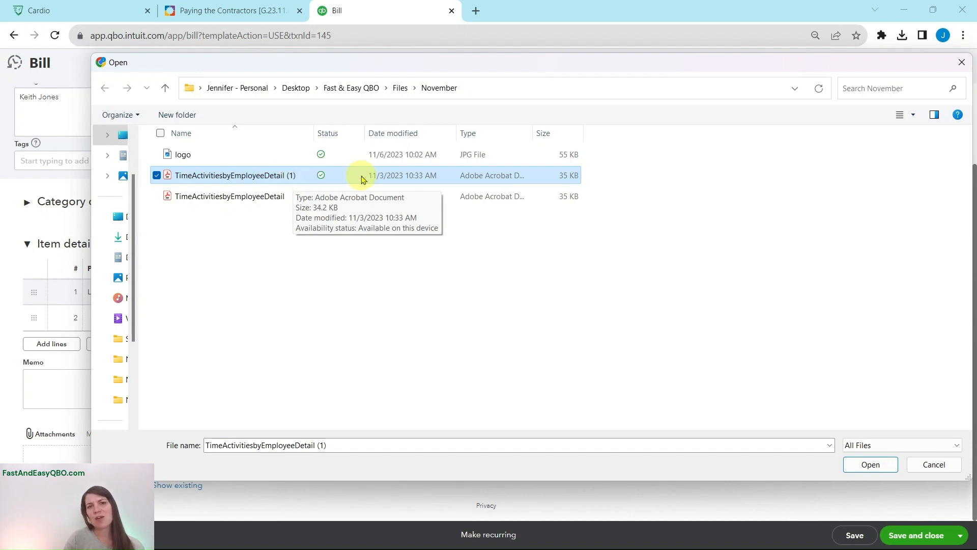
pyautogui.click(872, 465)
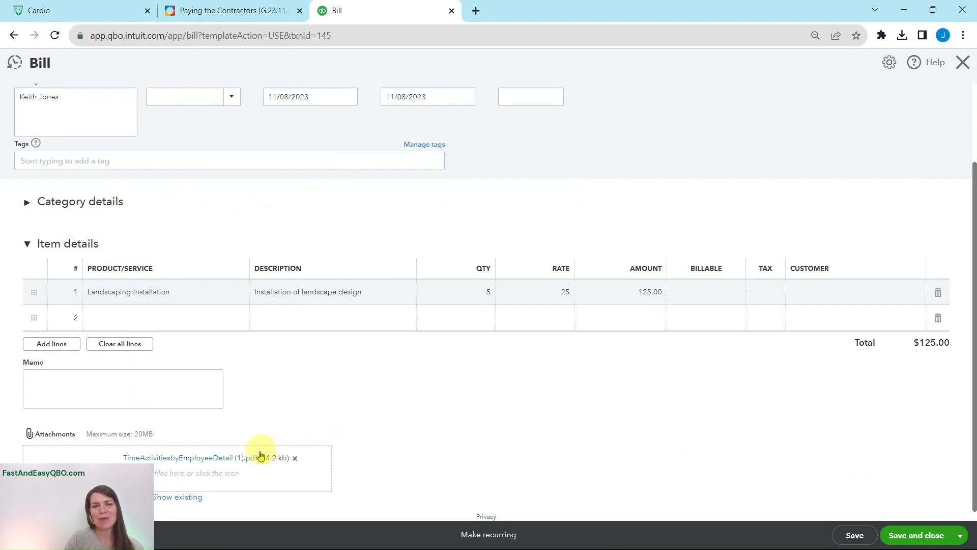
# Check the saving instruction in exercise Step 8, and save and close the second contractor's bill in QuickBooks
pyautogui.click(237, 19)
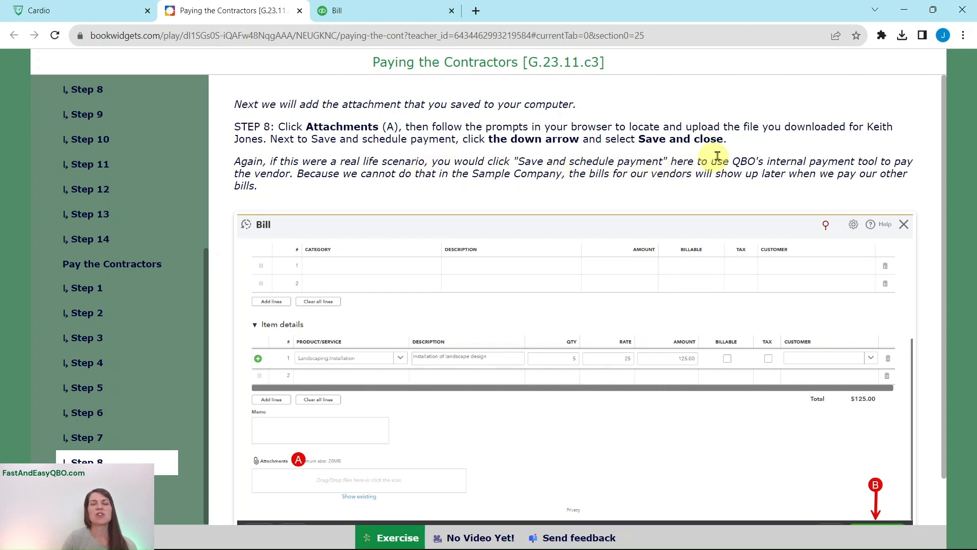
pyautogui.click(397, 19)
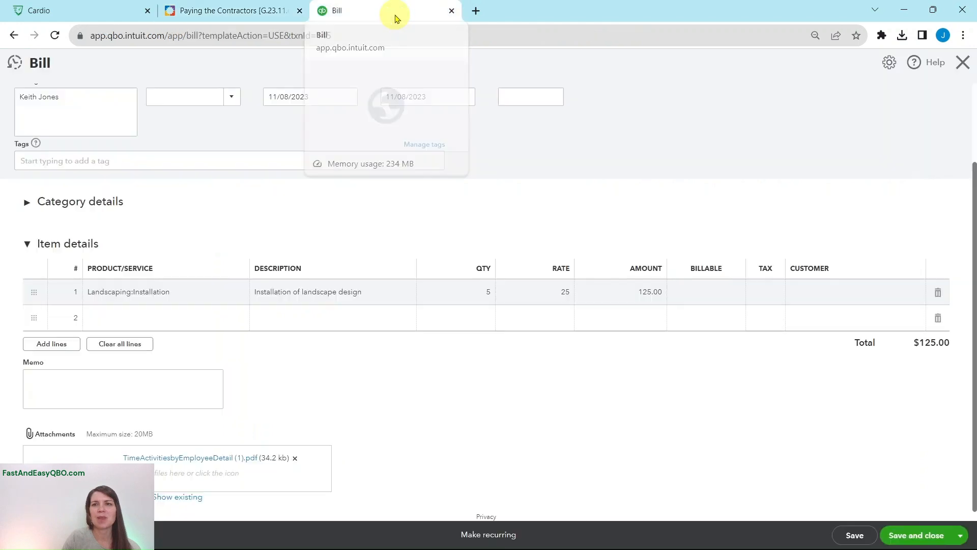
pyautogui.click(925, 537)
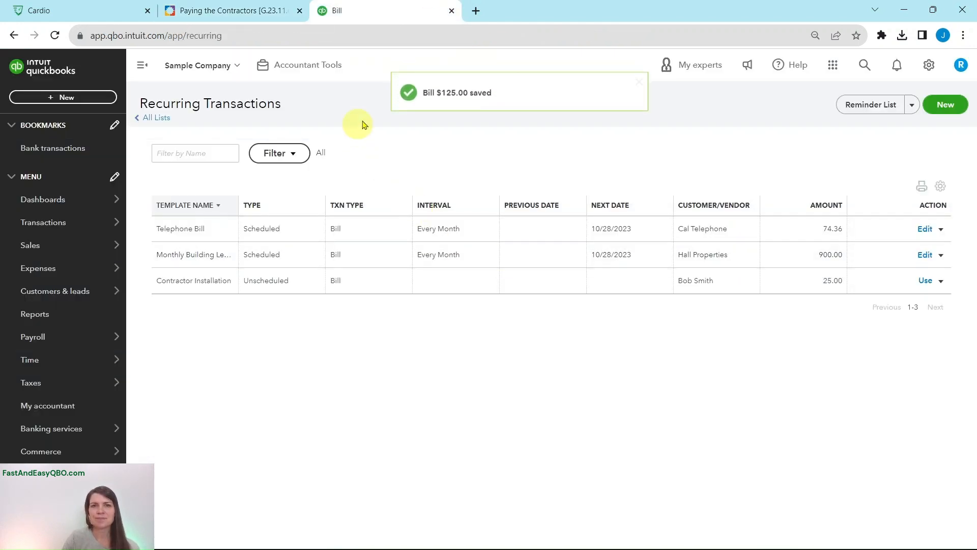
# Read the exercise's closing note after Step 8 and return to the Recurring Transactions list in QuickBooks
pyautogui.click(234, 15)
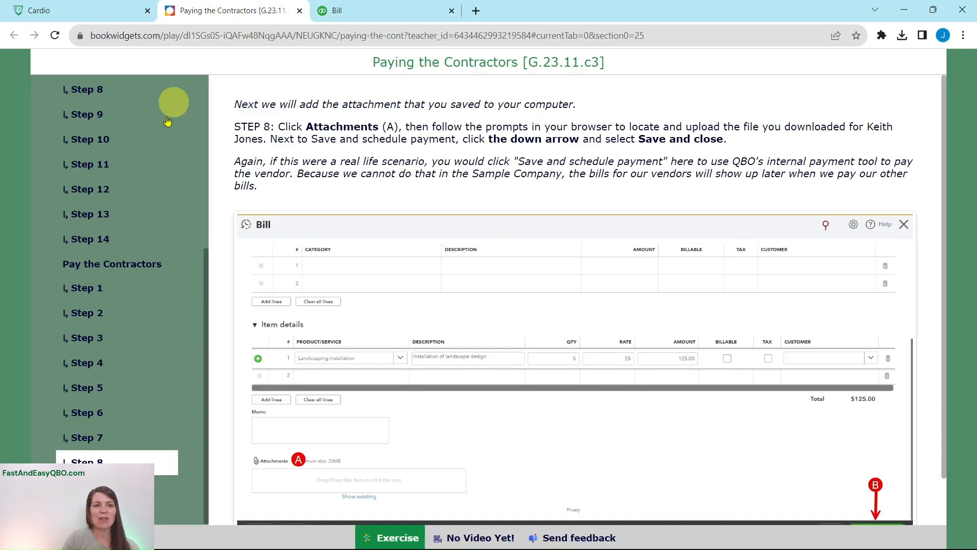
pyautogui.click(87, 487)
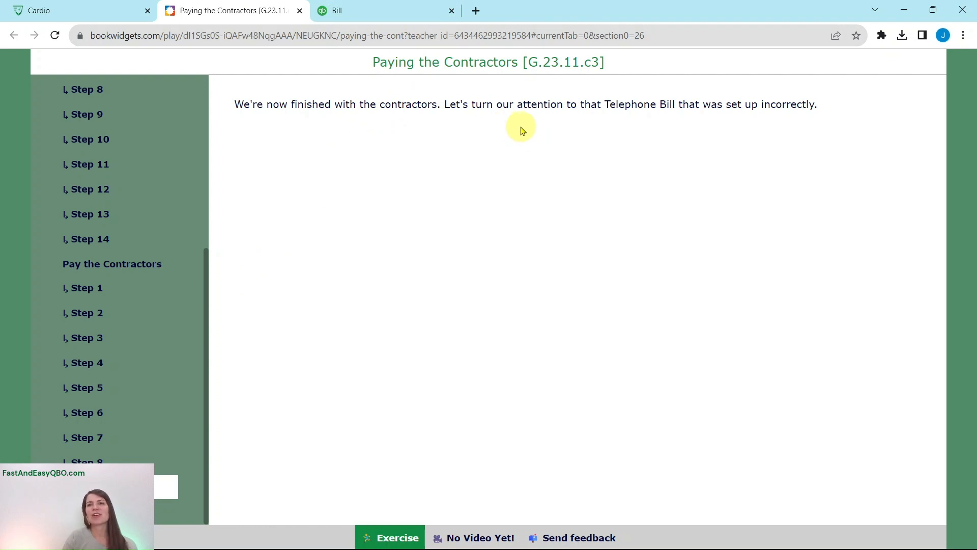
pyautogui.click(373, 11)
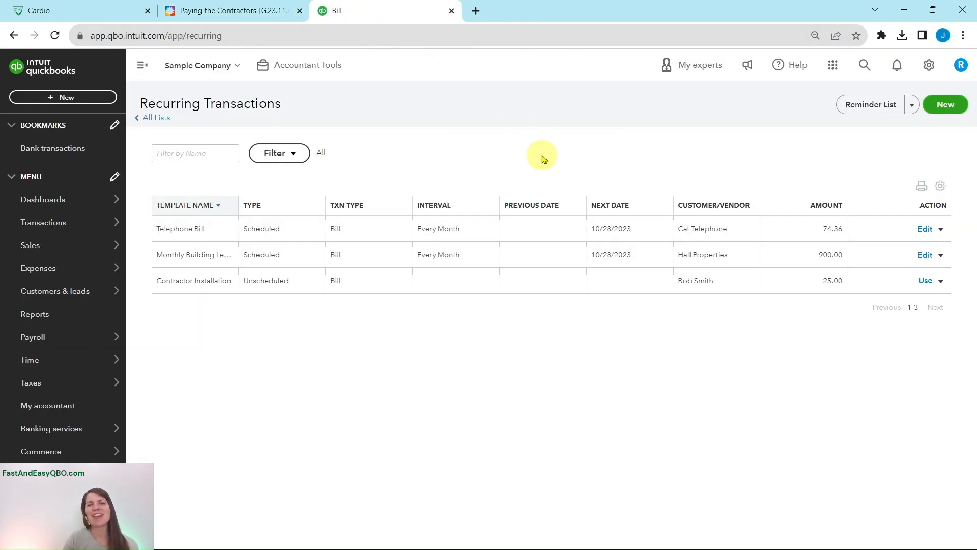